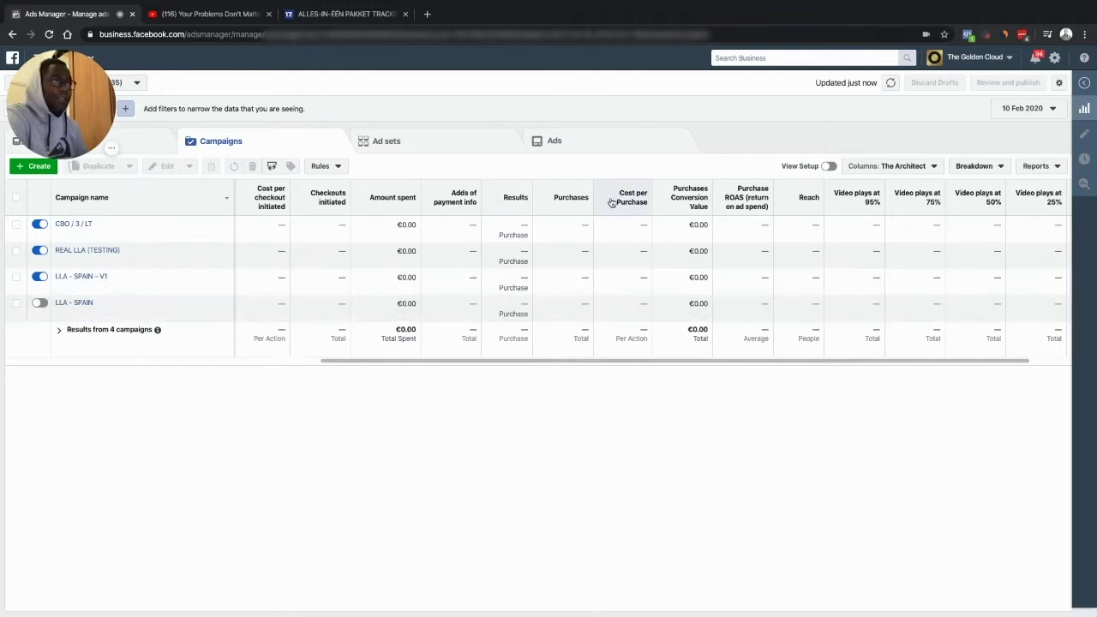
Step: Refresh the campaign table and look across its cost, checkout and purchase columns for 10 Feb 2020
mouse_move(611, 202)
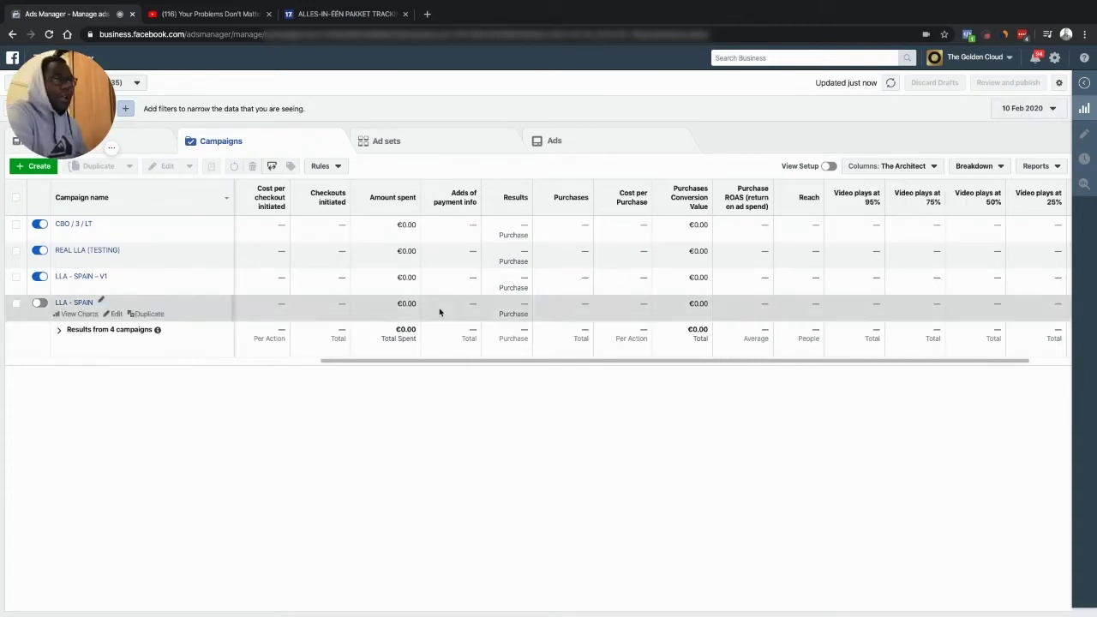
scroll(463, 316, left, 2)
click(891, 84)
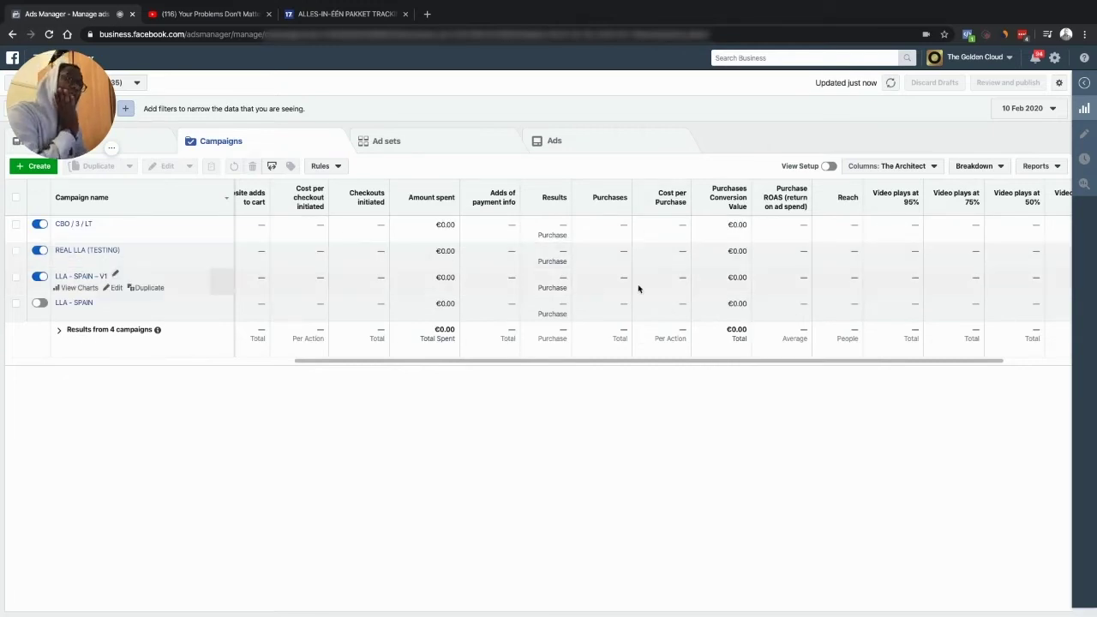
scroll(638, 289, left, 5)
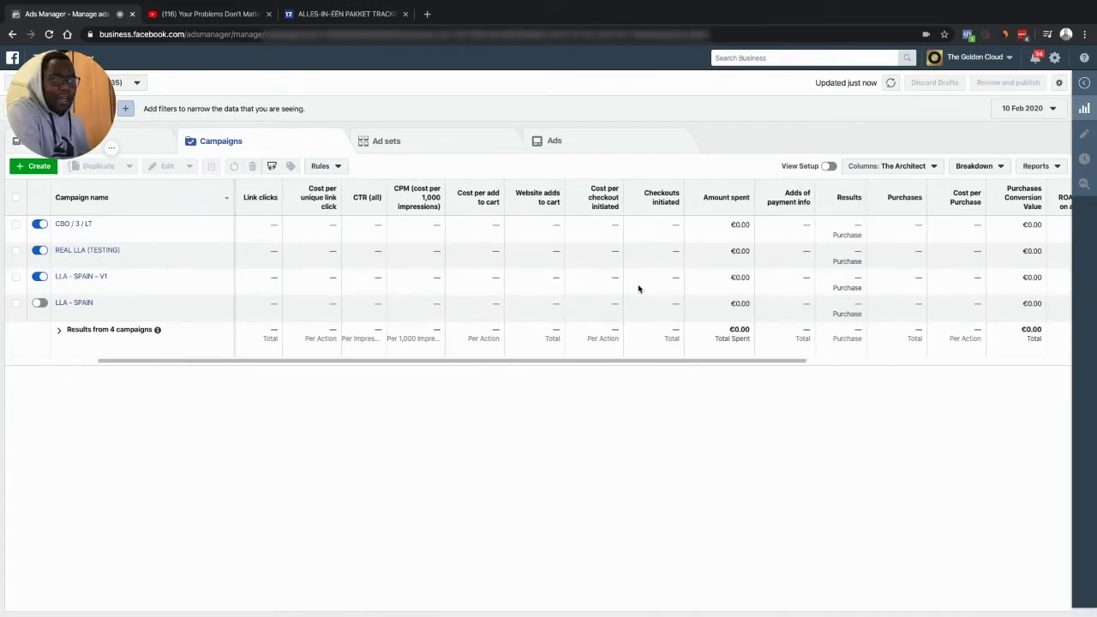
scroll(638, 289, right, 3)
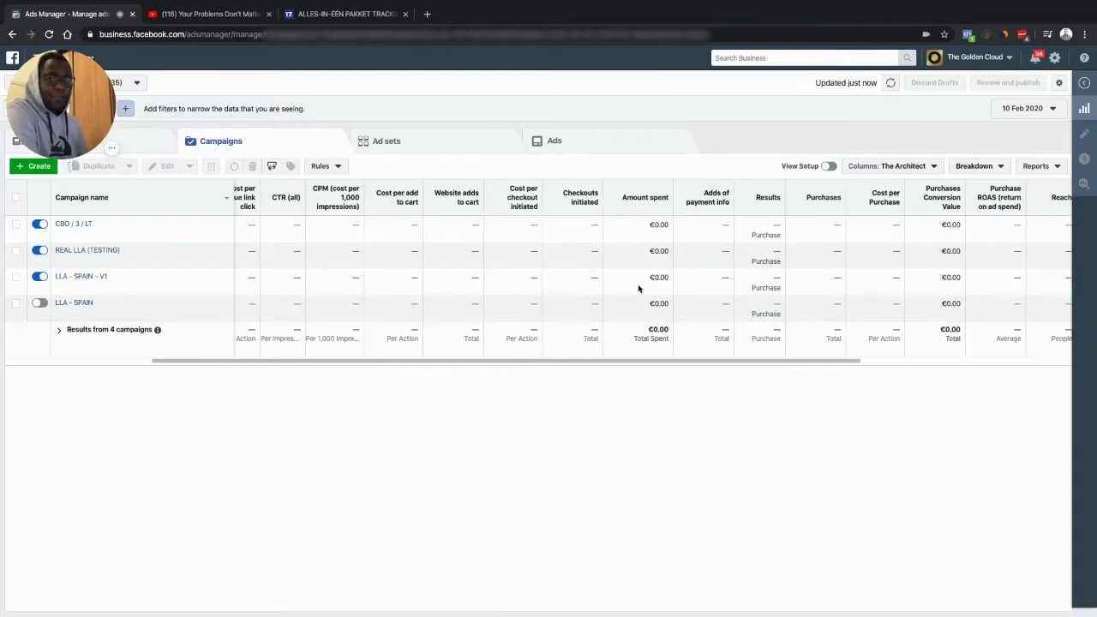
scroll(638, 289, right, 1)
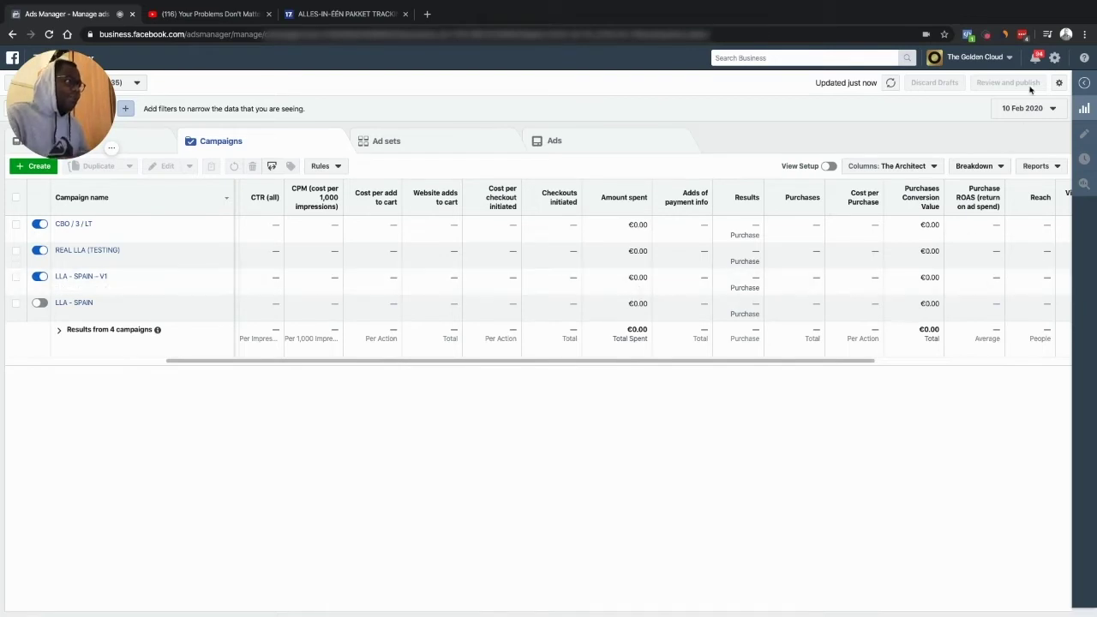
click(890, 83)
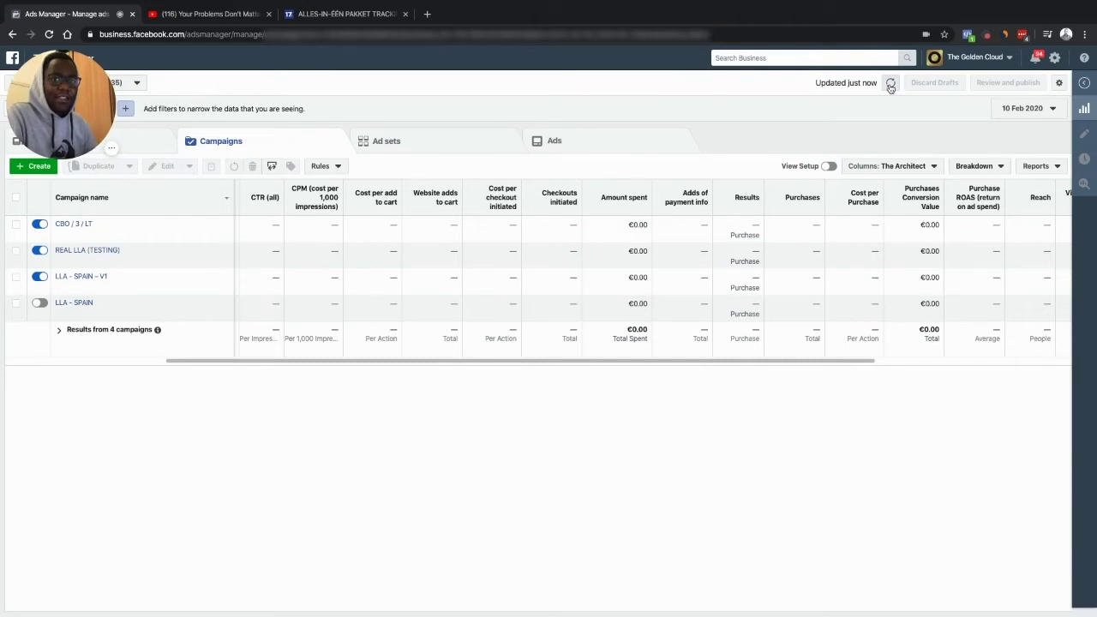
click(890, 86)
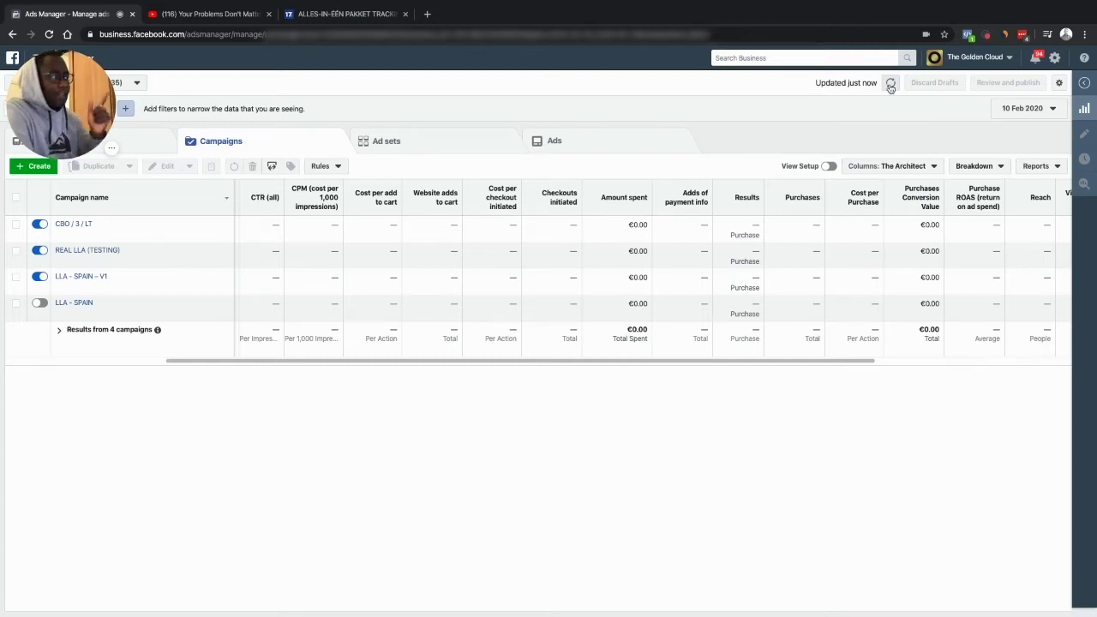
click(891, 85)
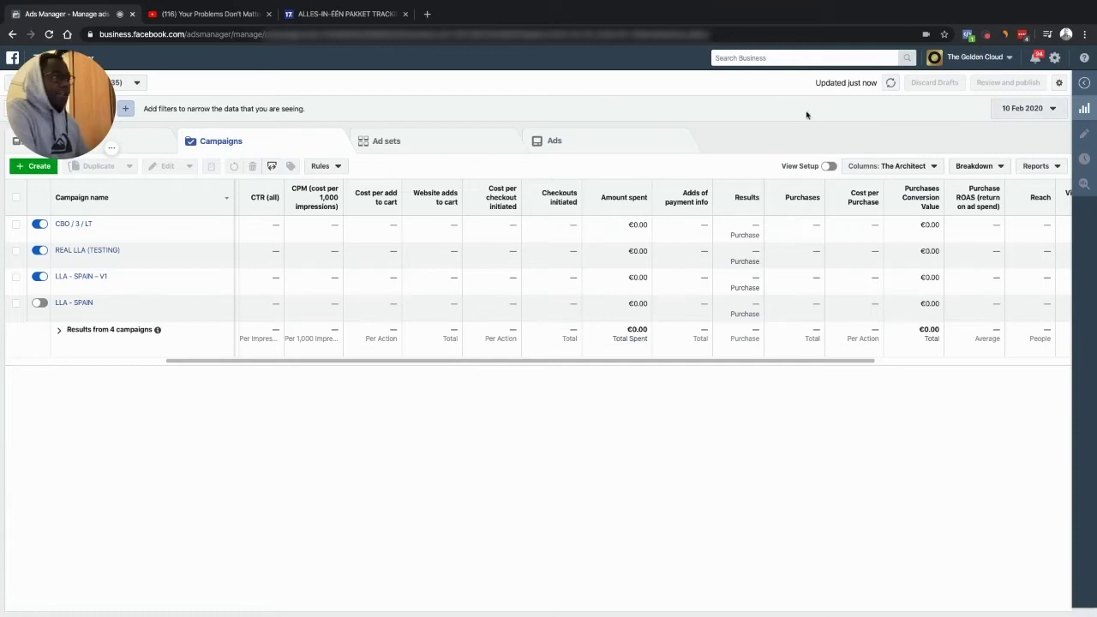
Step: Show the campaign results for the date range 1 Feb 2020 to 10 Feb 2020
click(1021, 108)
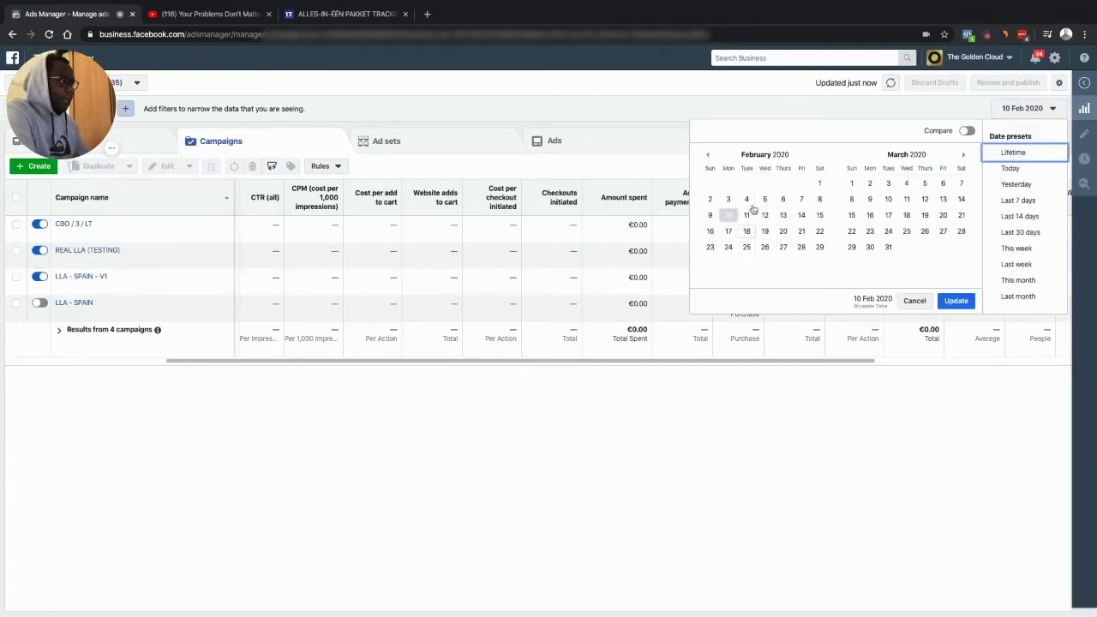
click(820, 184)
click(727, 215)
click(955, 301)
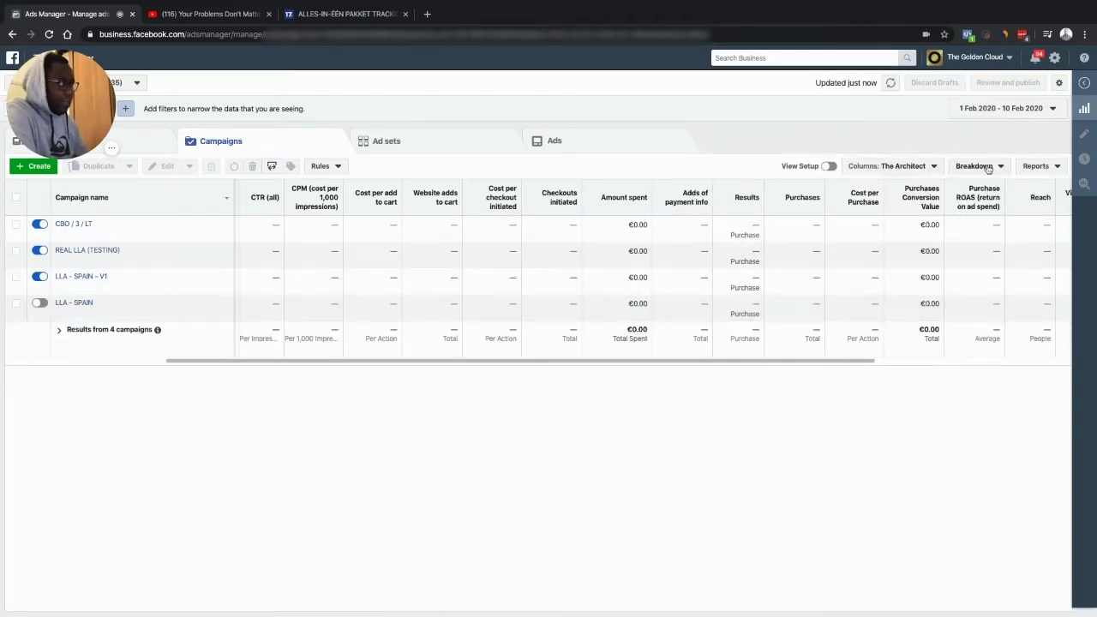
Step: Show the campaign results for 11 Feb 2020 only
click(1001, 108)
click(746, 215)
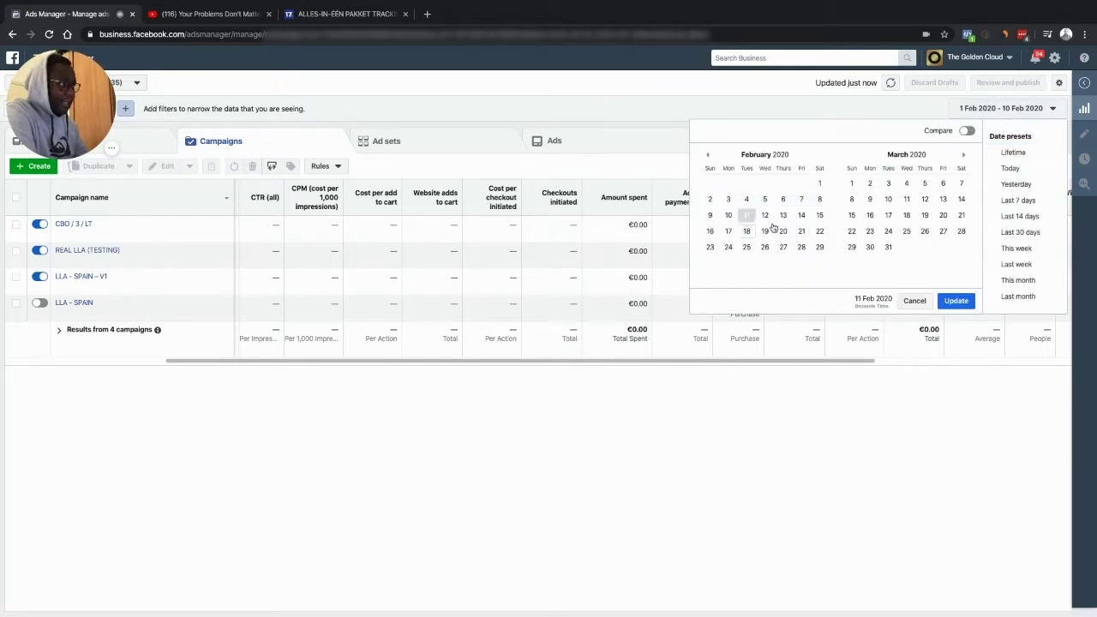
click(955, 300)
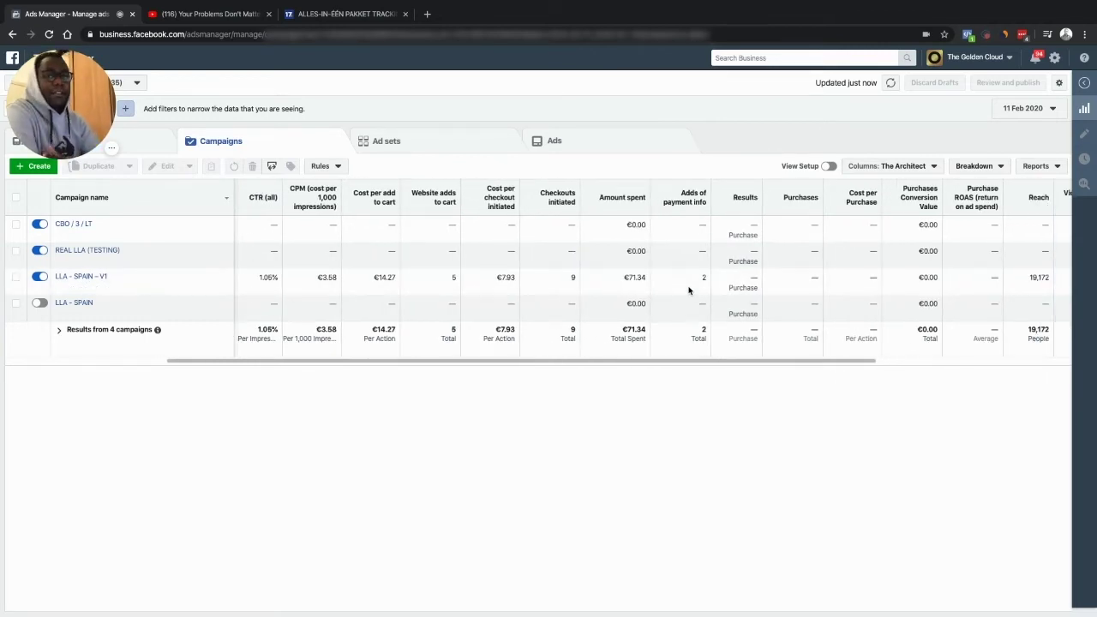
Step: Narrow the campaign name column and view the conversion breakdown in the LLA - SPAIN - V1 campaign's results
drag(233, 182, 159, 183)
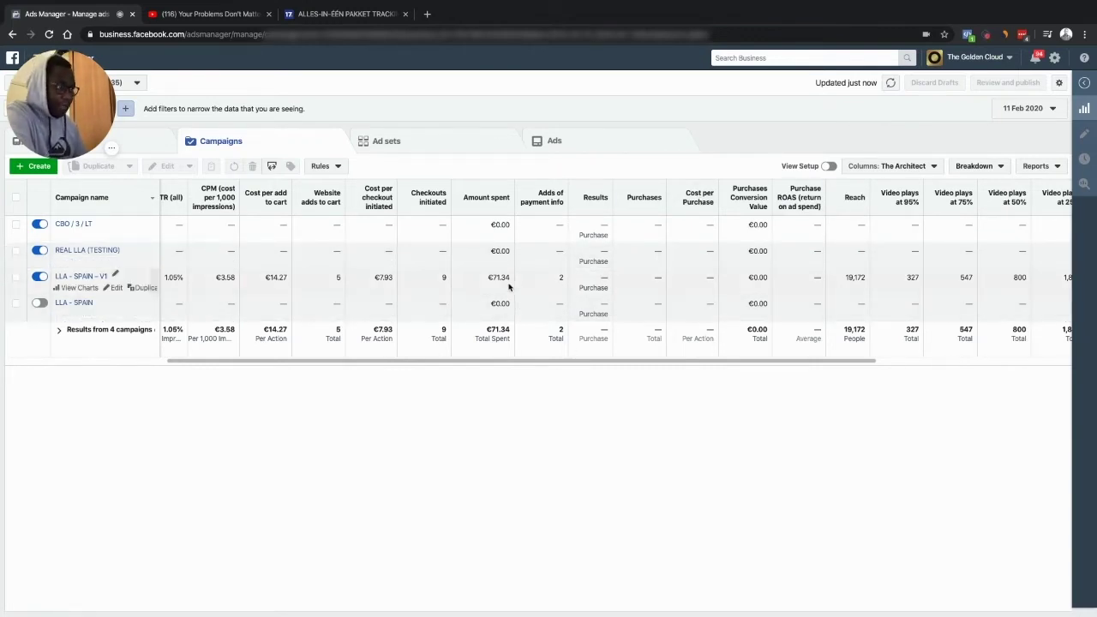
scroll(508, 287, right, 1)
mouse_move(643, 271)
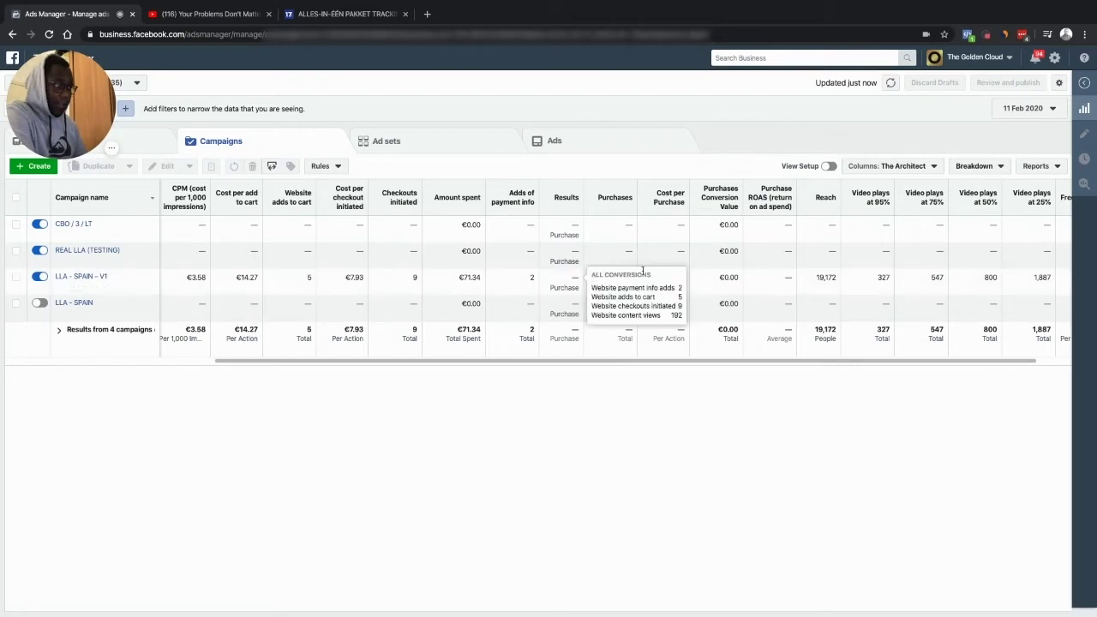
Step: Show the results for 12 Feb 2020 and check the total purchases conversion value and average purchase ROAS
click(1024, 112)
click(766, 215)
click(955, 301)
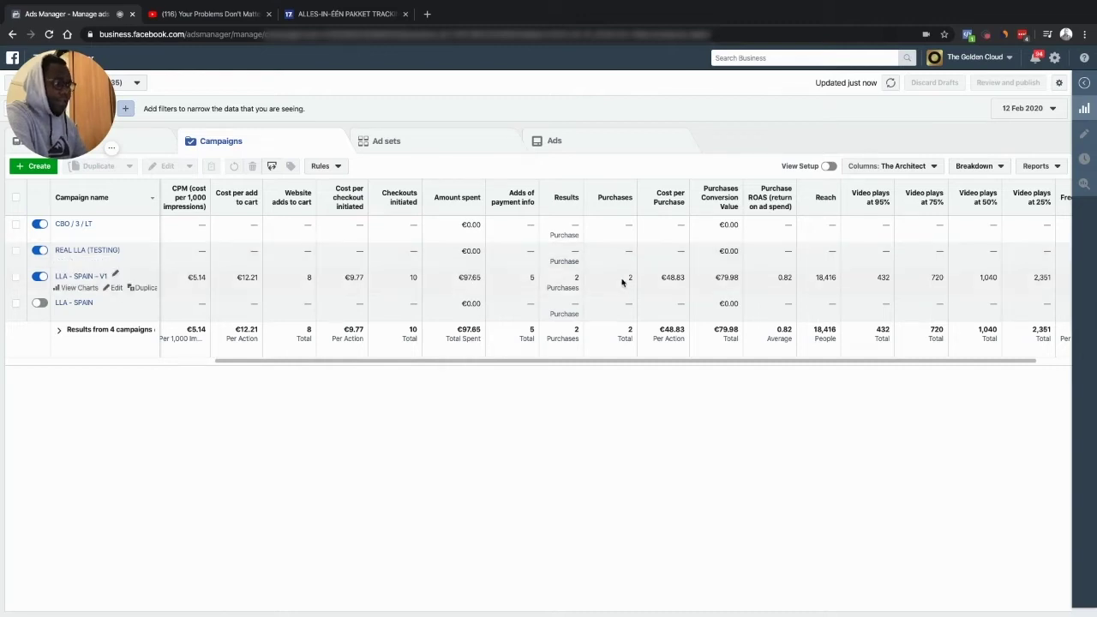
double_click(726, 330)
double_click(776, 330)
click(831, 373)
Step: Show the results for 13 Feb 2020 and check the total amount spent, purchases conversion value and purchase ROAS
click(1020, 109)
click(782, 215)
click(951, 300)
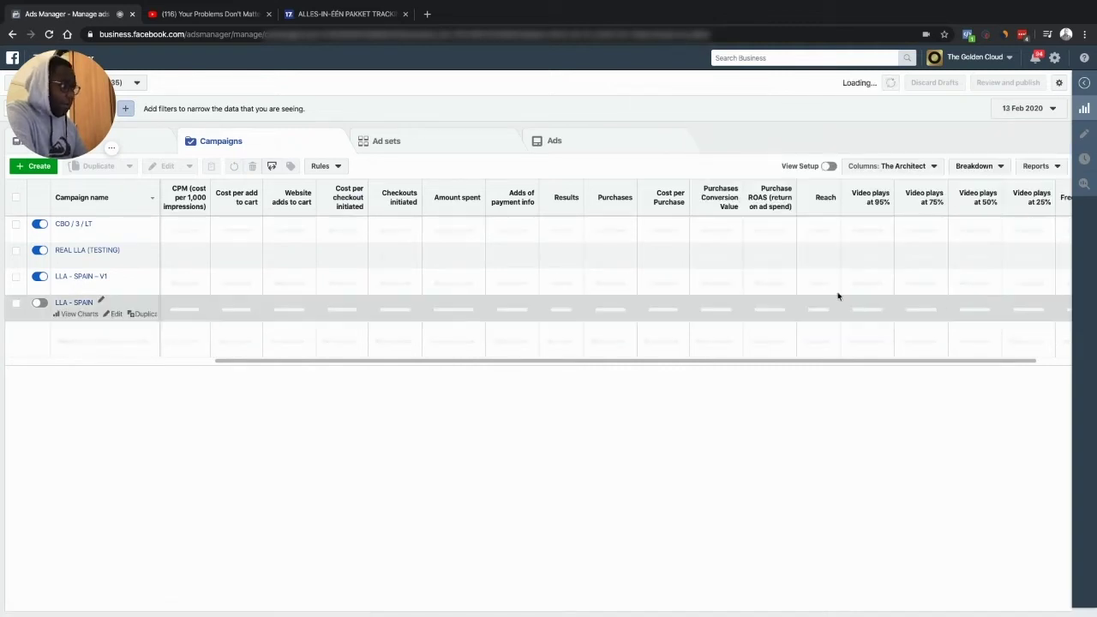
double_click(784, 330)
double_click(469, 330)
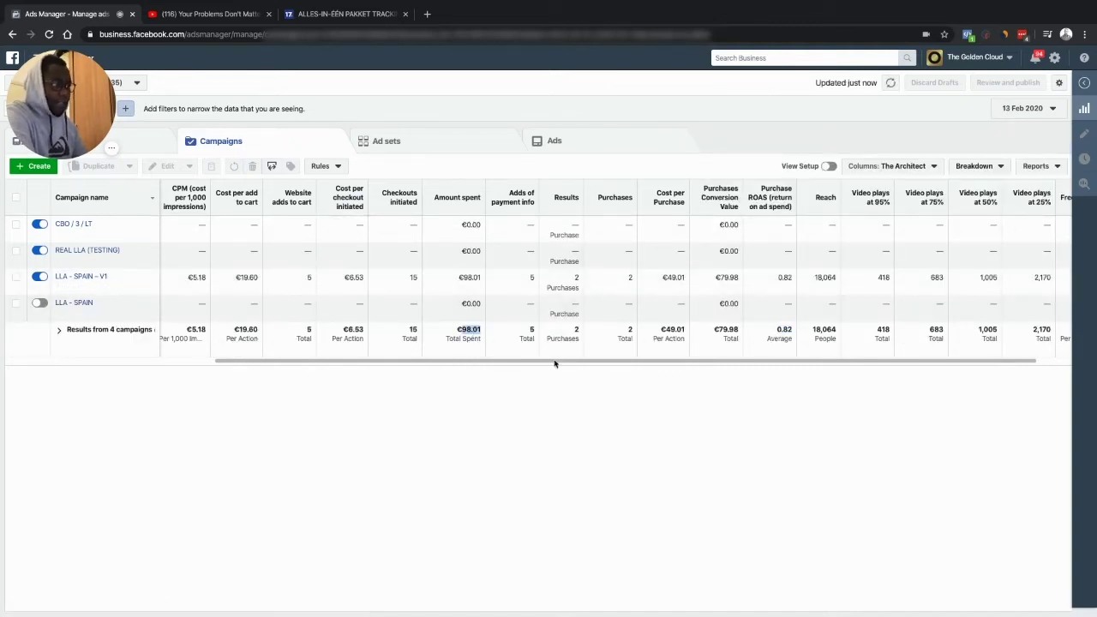
click(727, 340)
double_click(724, 331)
double_click(784, 330)
click(779, 383)
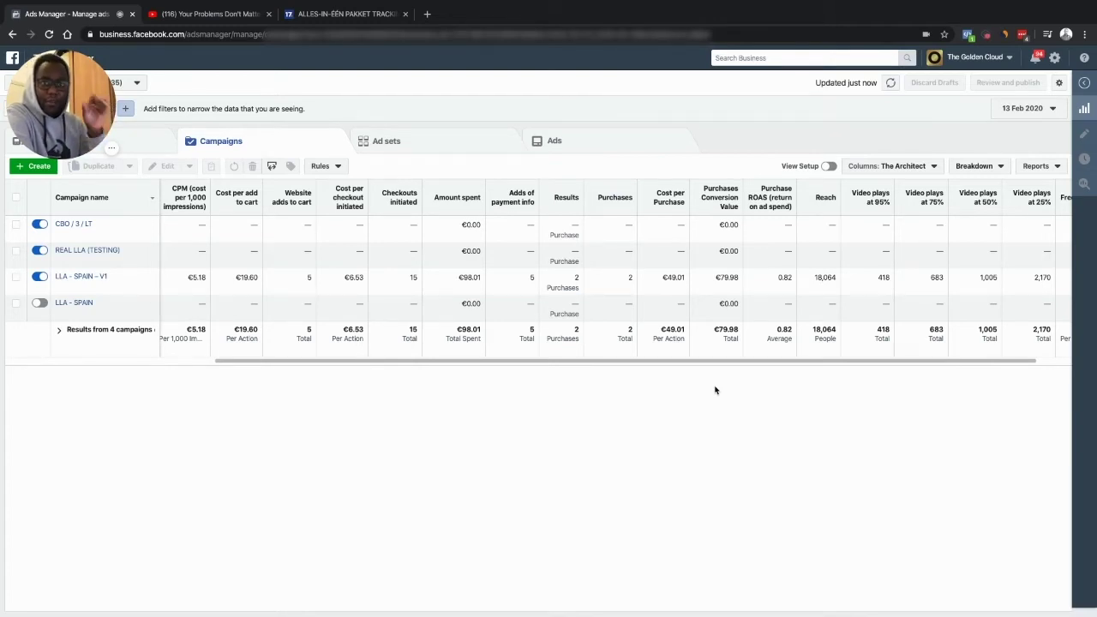
Step: Show the results for 14 Feb 2020 and check the total amount spent and average purchase ROAS
click(1033, 108)
click(801, 215)
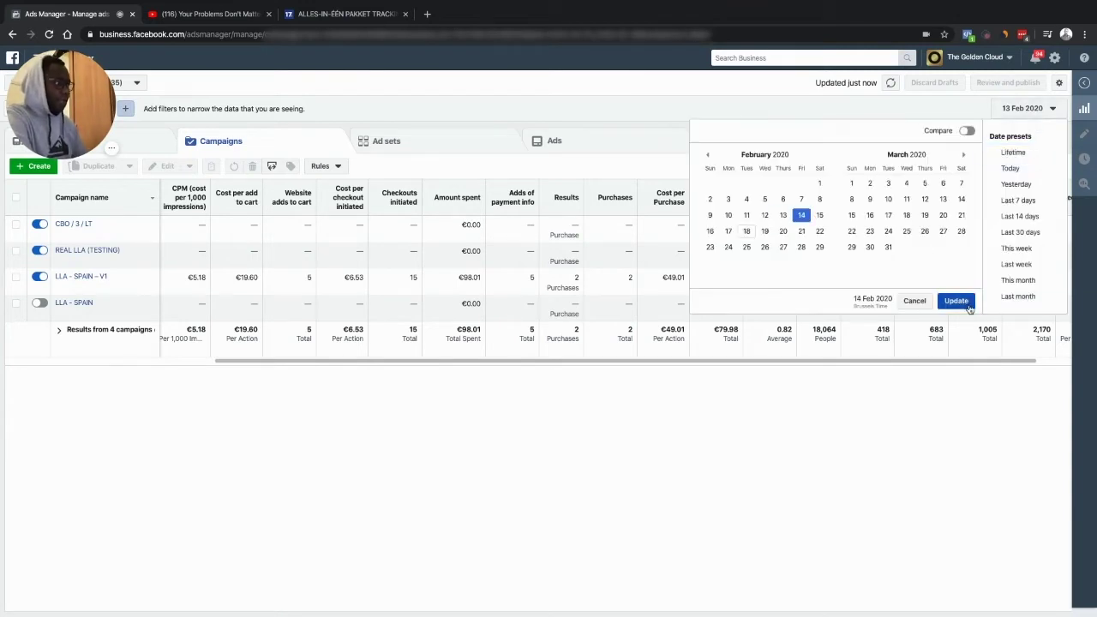
click(587, 311)
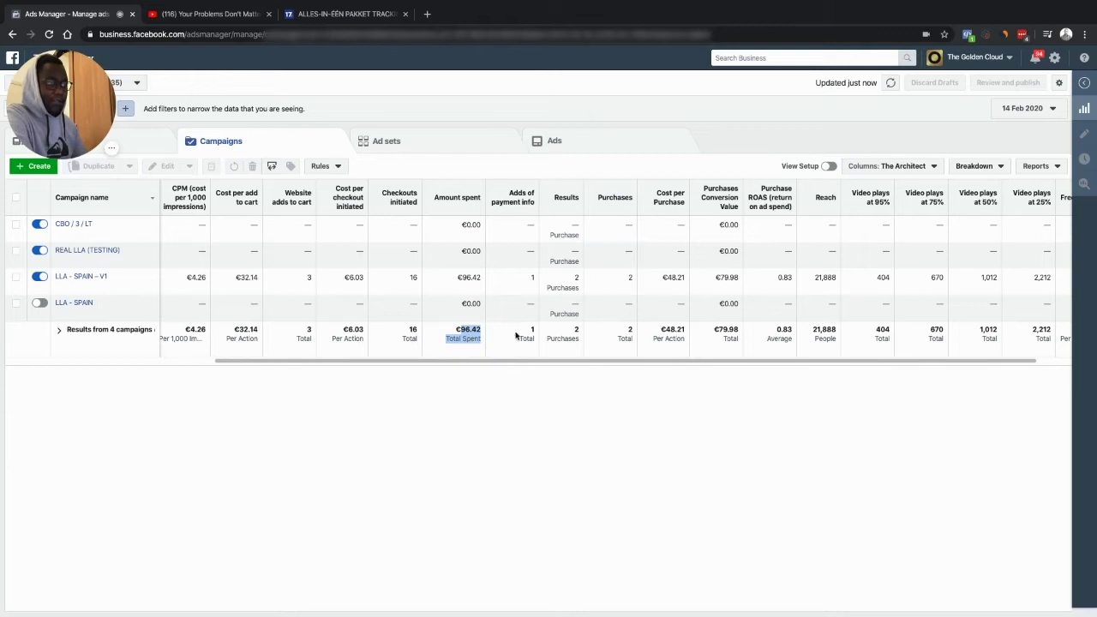
double_click(782, 334)
click(787, 360)
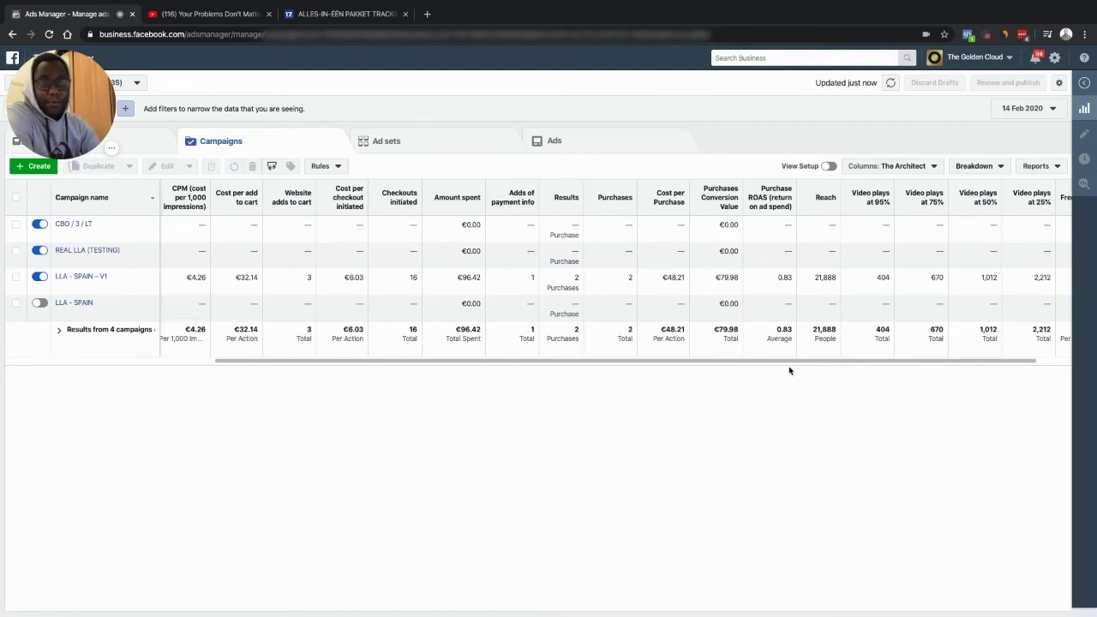
Step: Set the reporting period to 11 Feb 2020 to 17 Feb 2020 and select the LLA - SPAIN - V1 campaign
click(1022, 110)
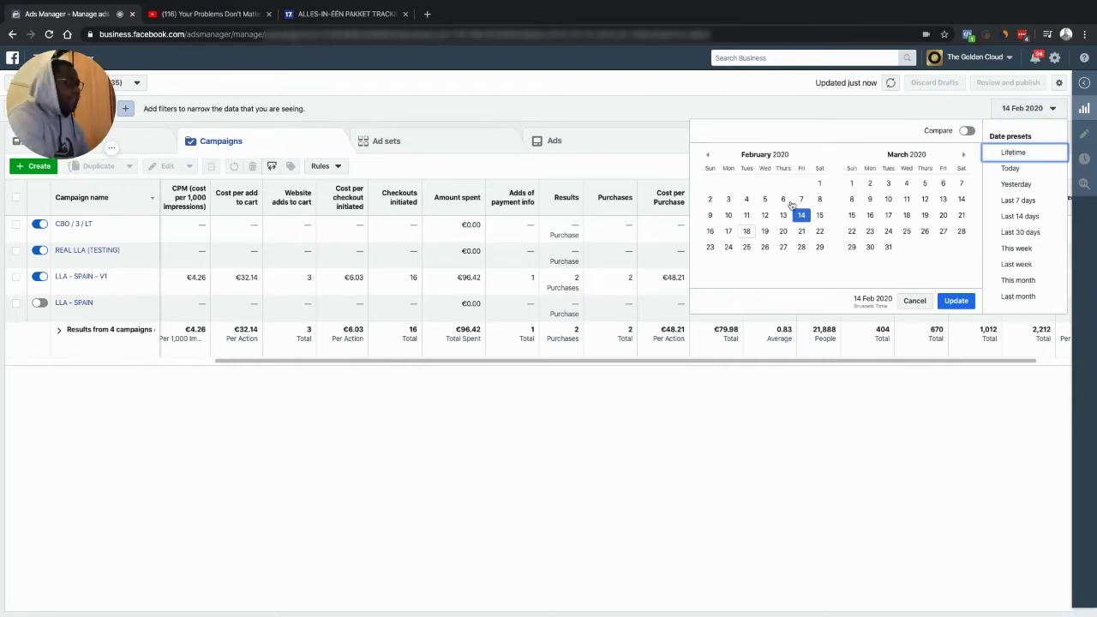
click(747, 215)
click(728, 231)
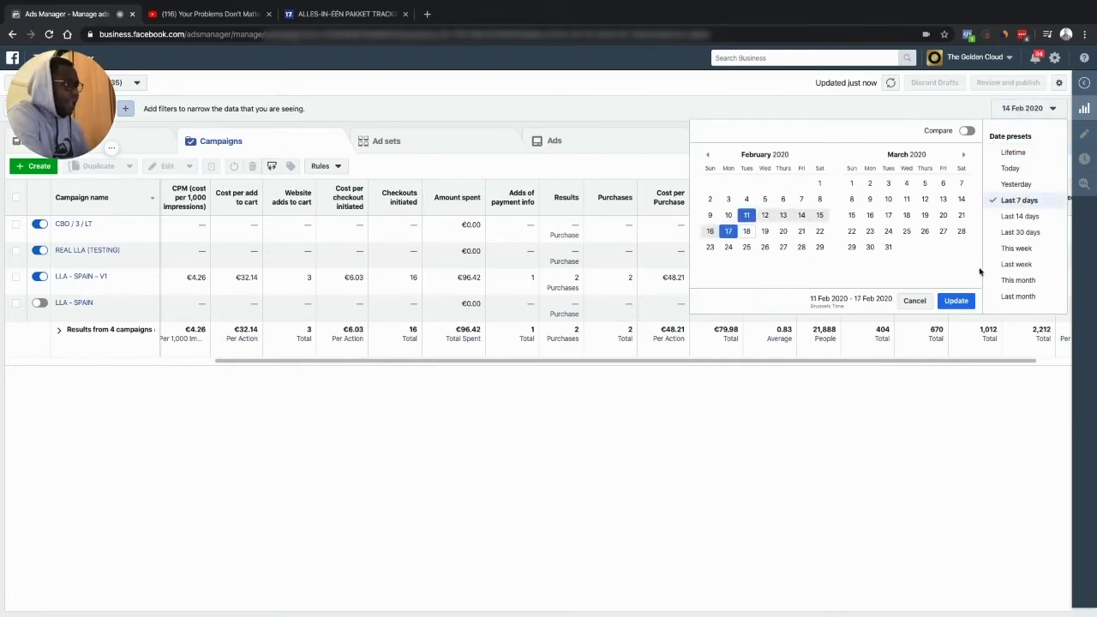
click(955, 300)
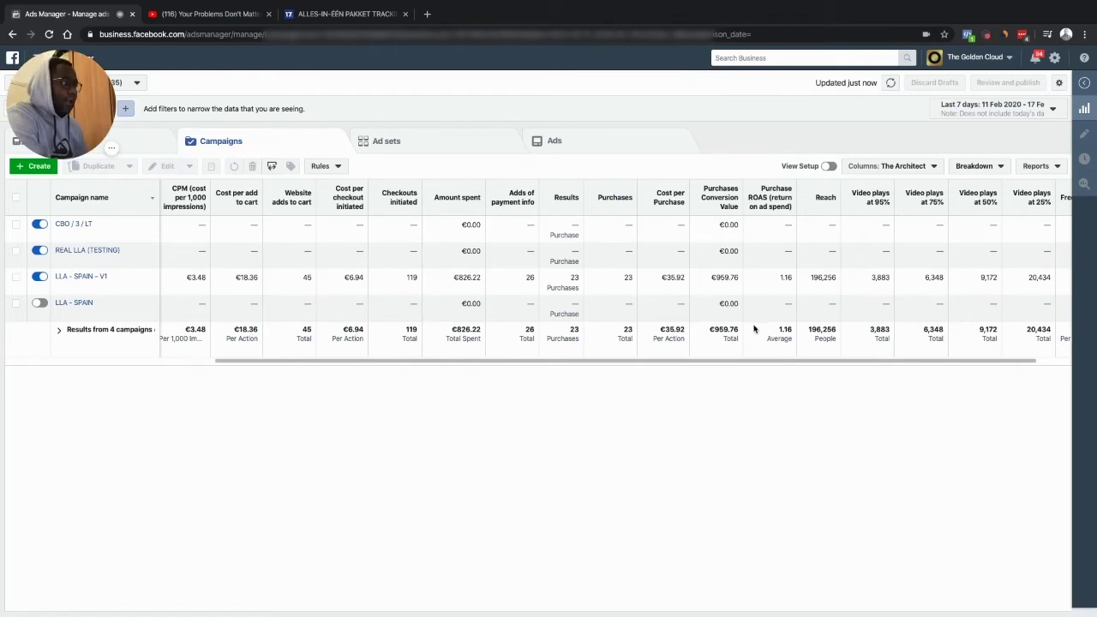
double_click(465, 276)
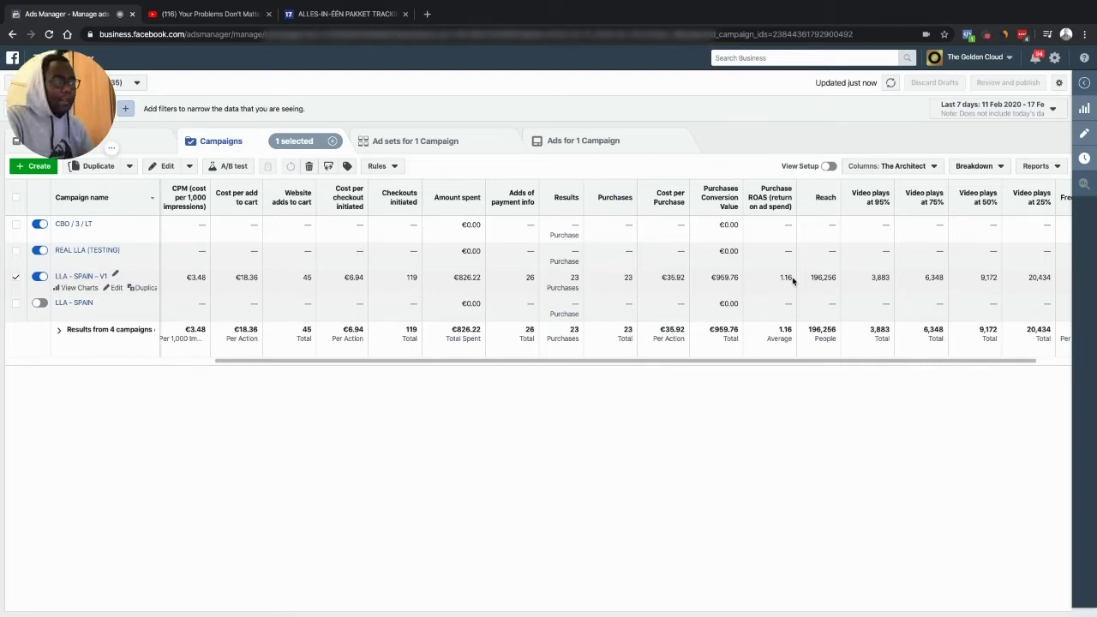
Step: Examine the LLA - SPAIN - V1 campaign's link click, CTR, CPM, add-to-cart and checkout metrics
scroll(793, 281, left, 5)
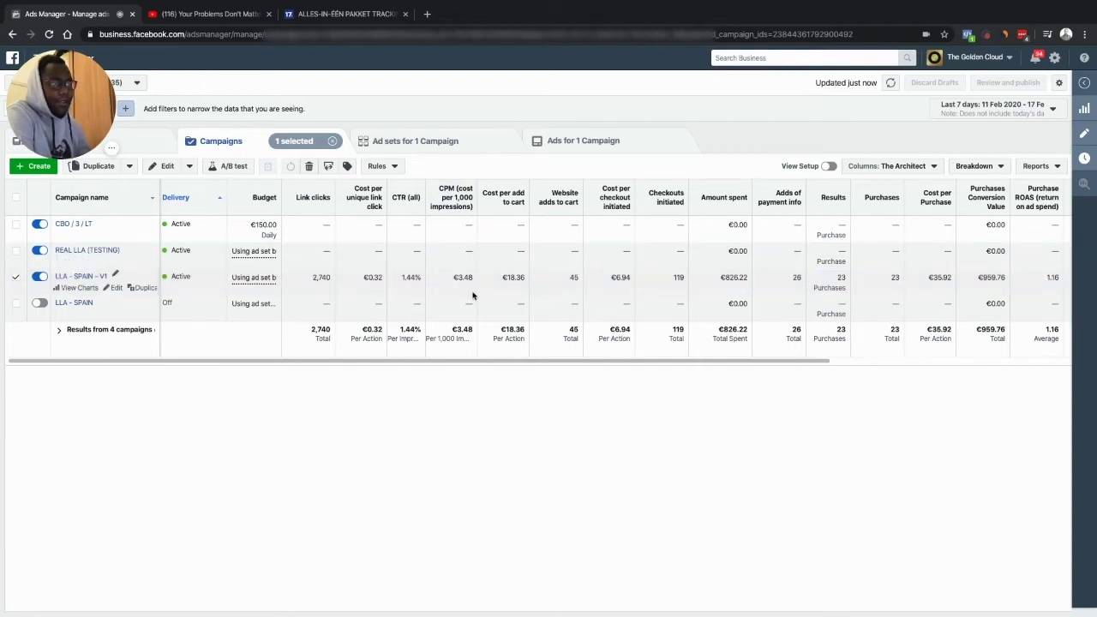
scroll(473, 285, right, 2)
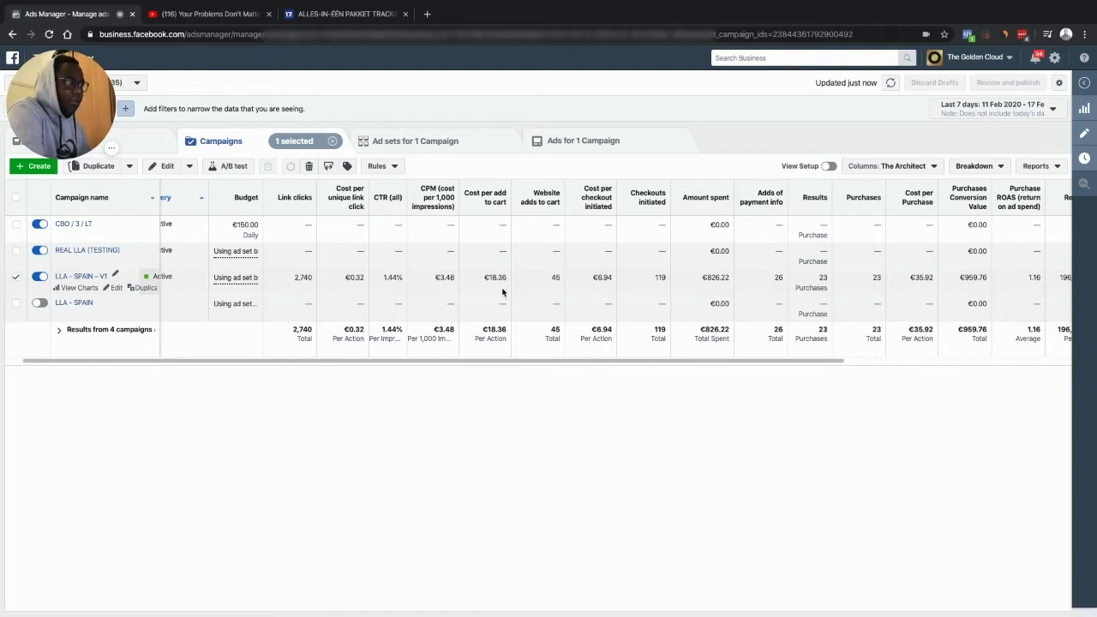
scroll(505, 288, right, 2)
scroll(509, 290, right, 2)
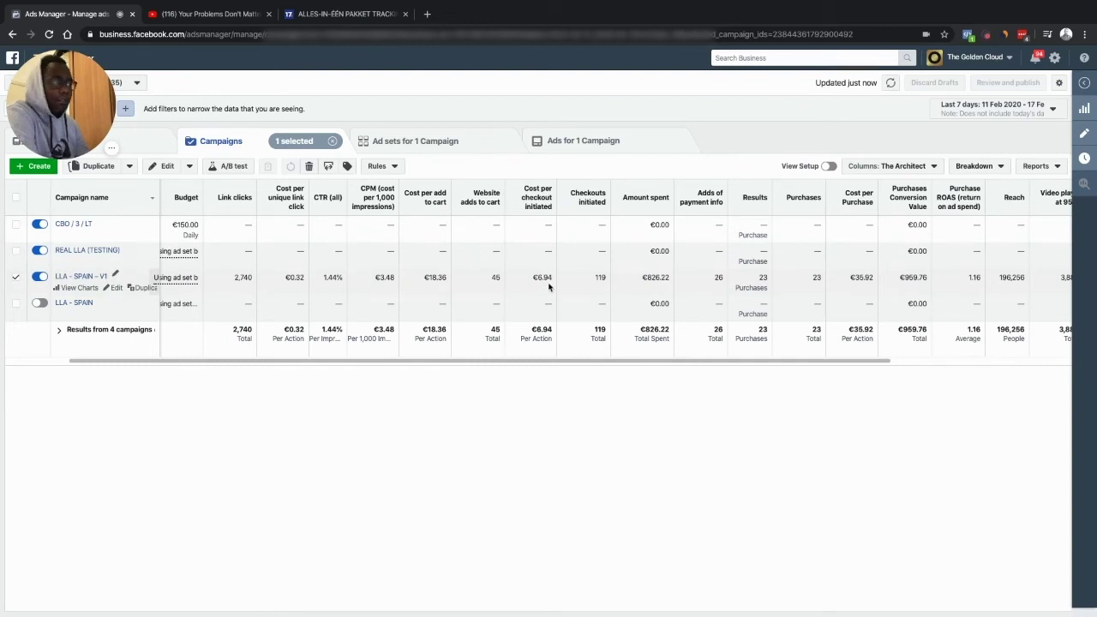
scroll(553, 288, right, 1)
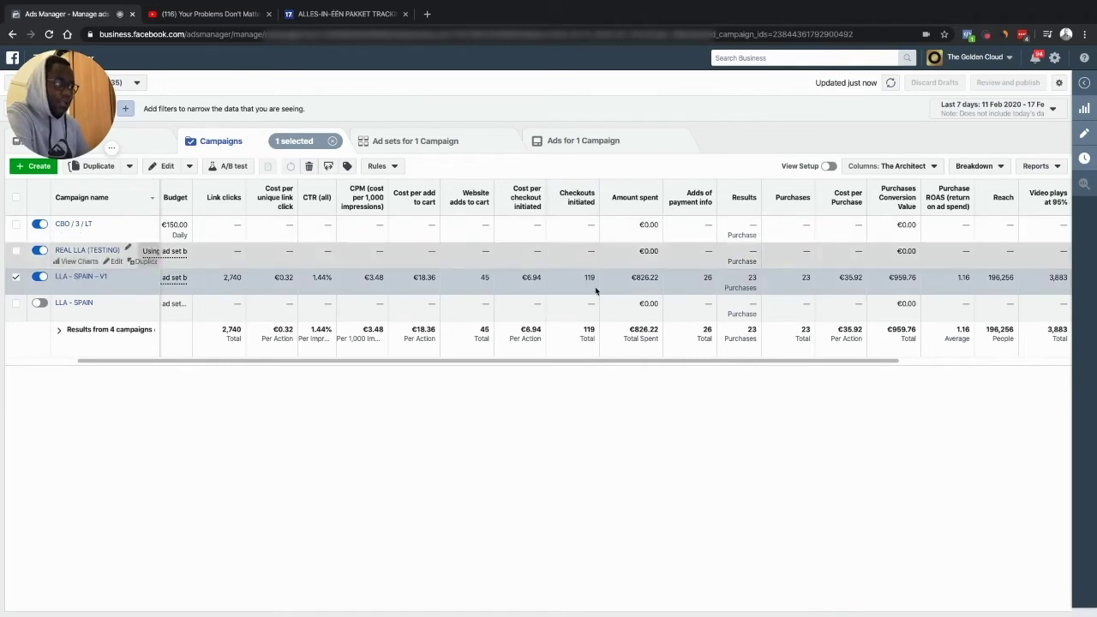
double_click(485, 278)
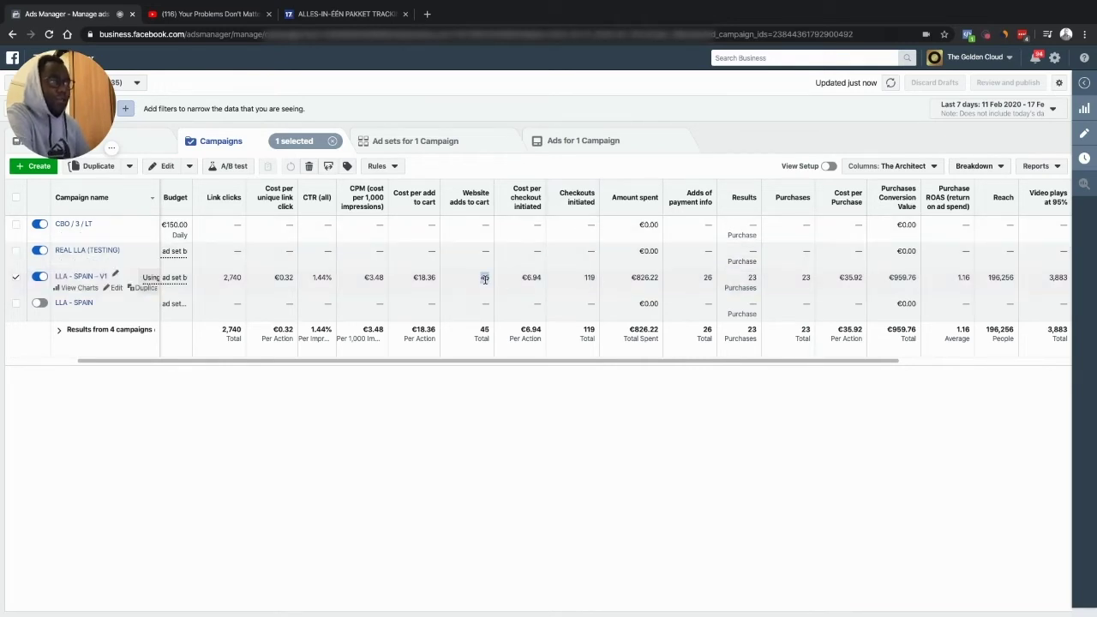
click(581, 290)
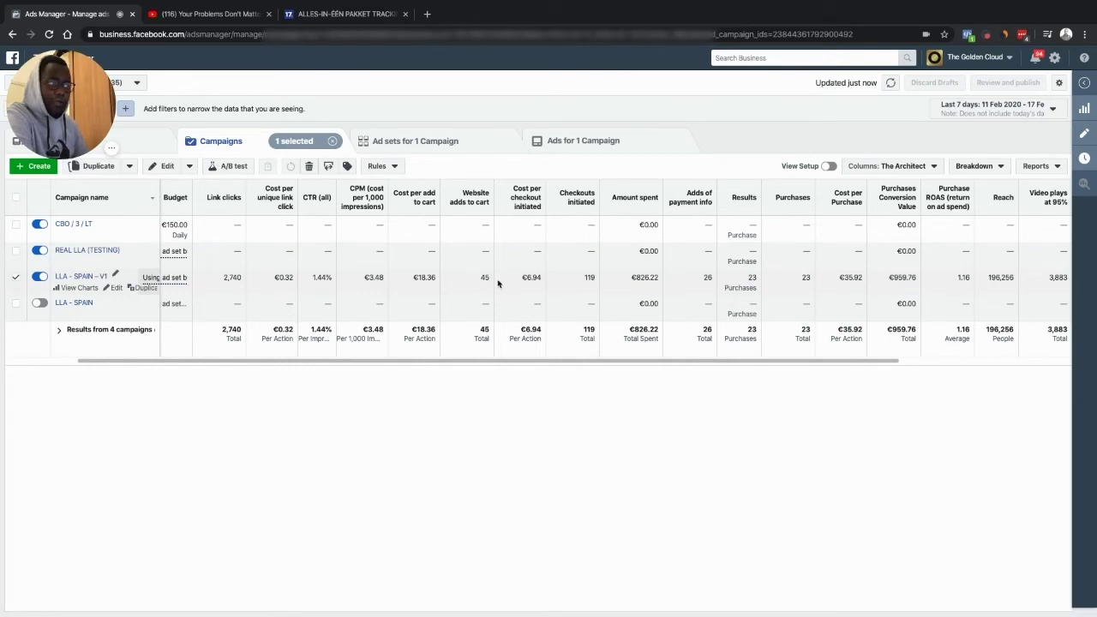
Step: Examine the LLA - SPAIN - V1 campaign's spend, purchase, ROAS and reach metrics and its video plays at 95%
scroll(549, 281, right, 3)
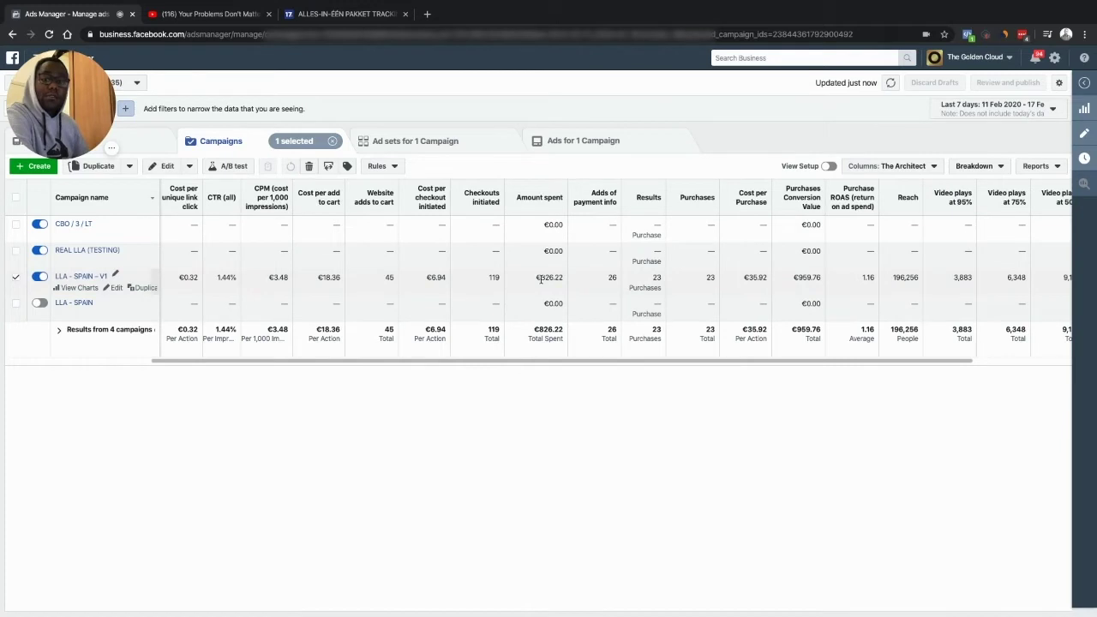
scroll(545, 280, right, 3)
scroll(554, 283, right, 2)
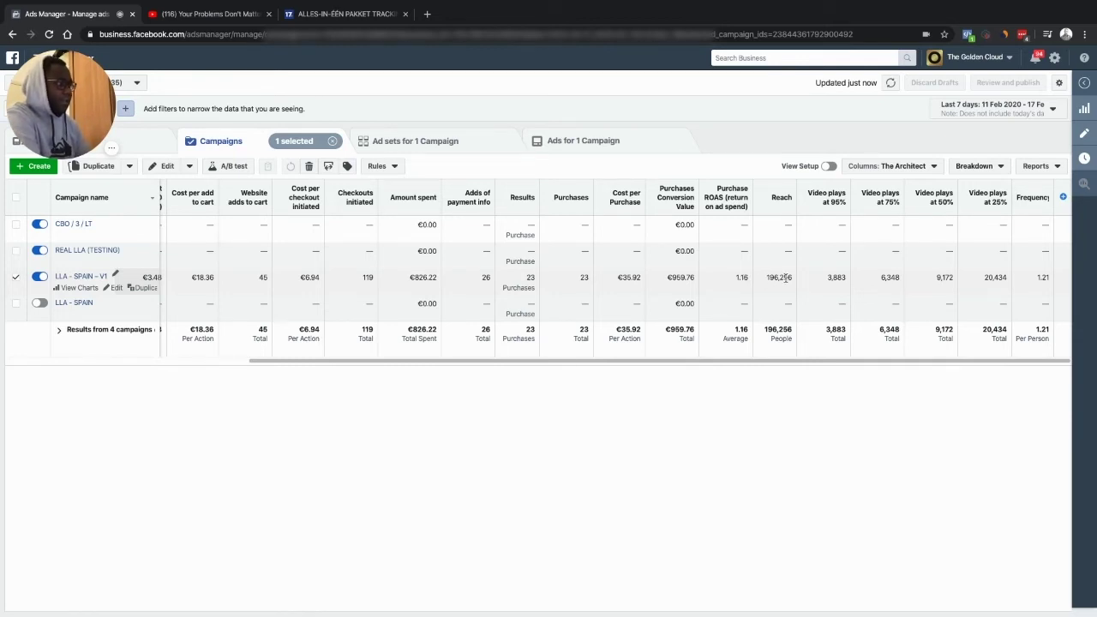
double_click(833, 277)
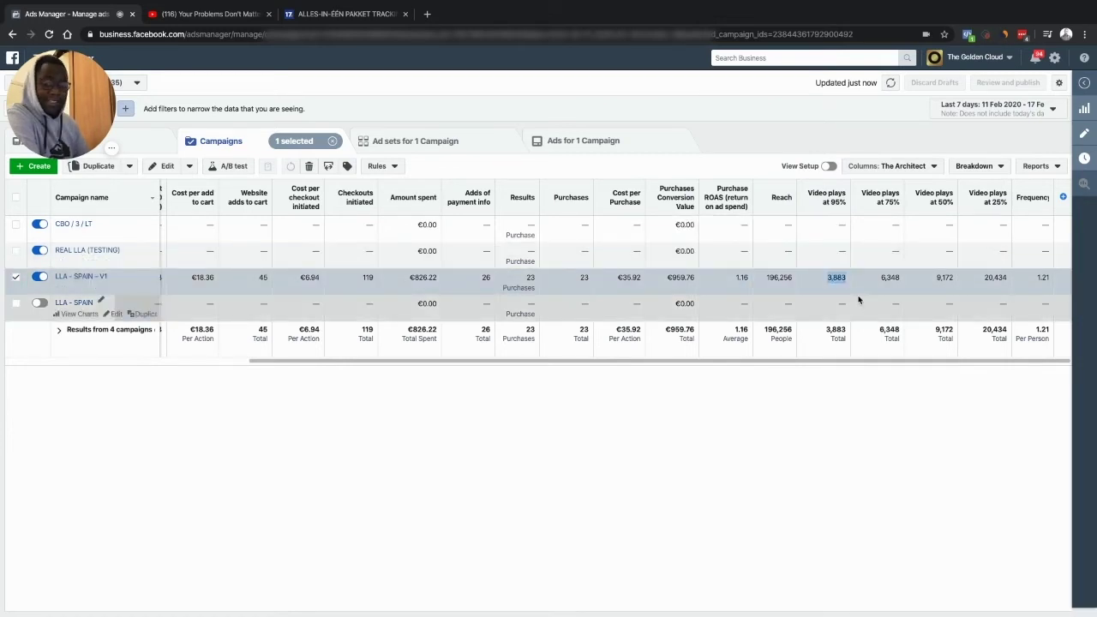
click(887, 283)
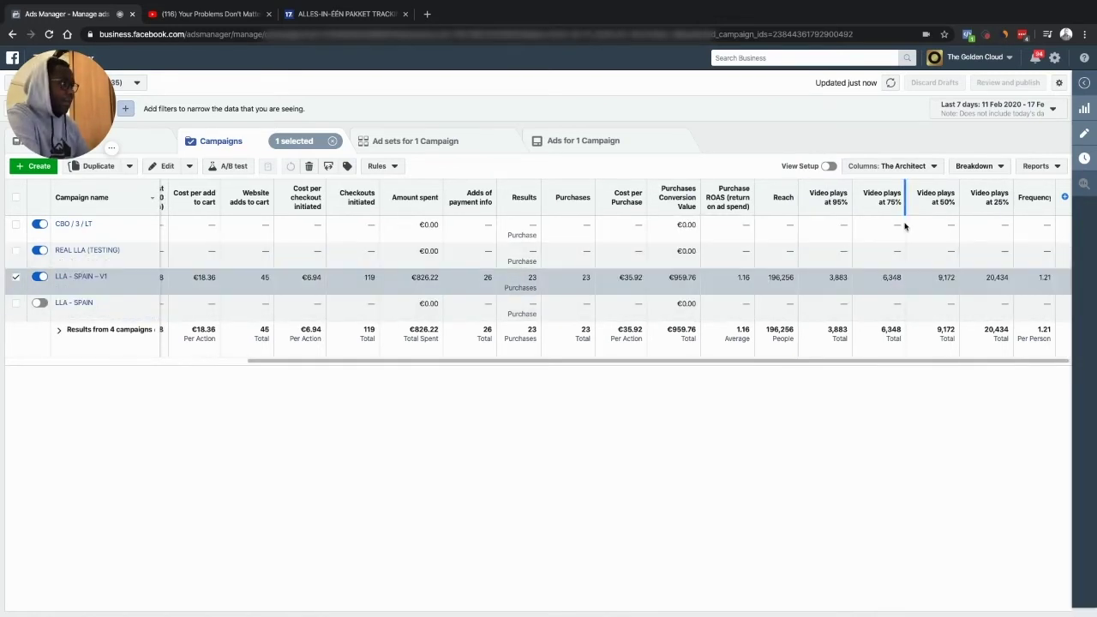
Step: Examine the LLA - SPAIN - V1 campaign's video plays at 75%, 50% and 25% and its frequency
double_click(891, 277)
double_click(946, 277)
double_click(993, 279)
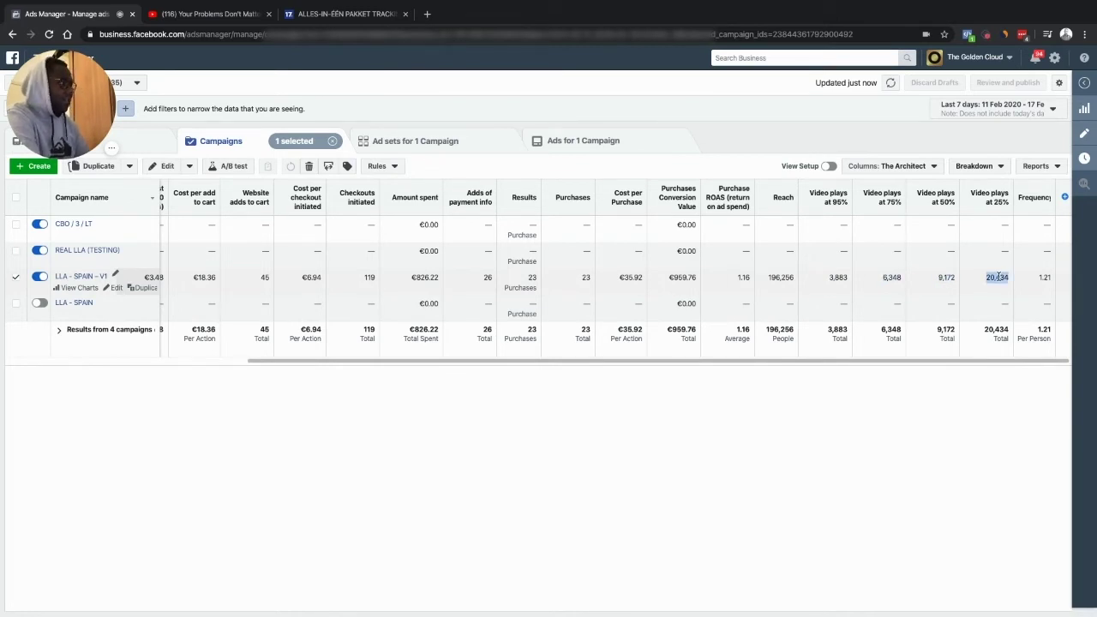
click(991, 280)
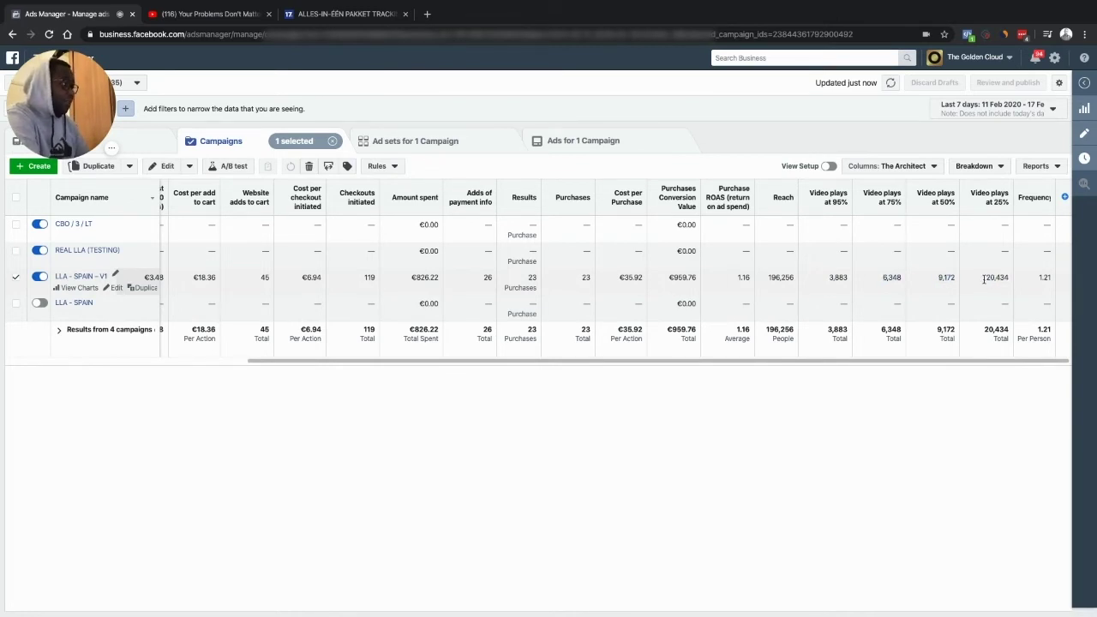
click(1042, 274)
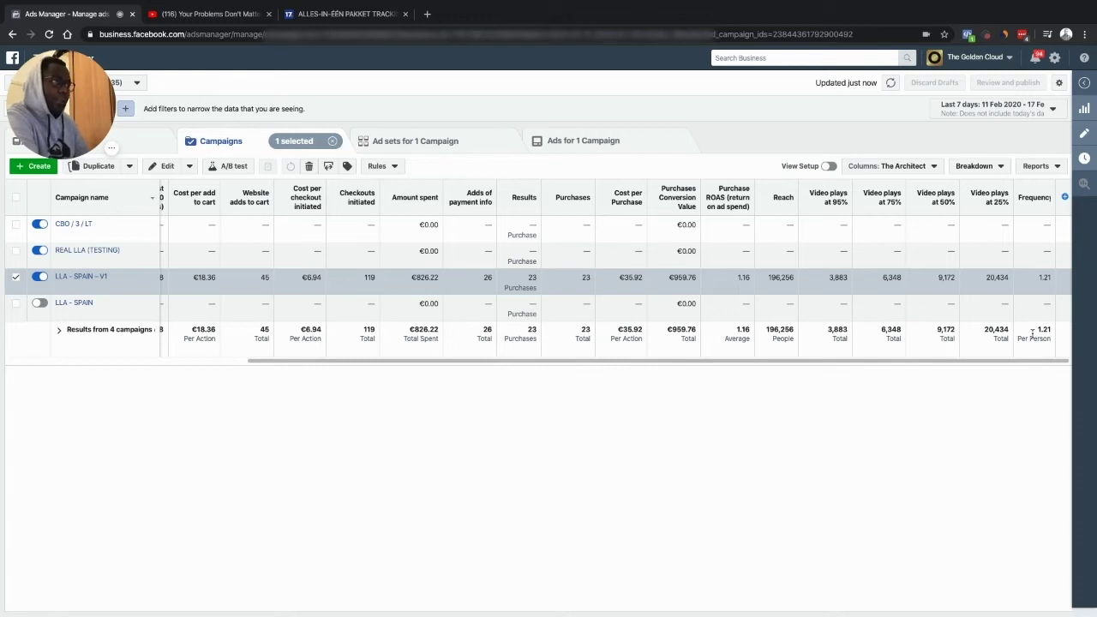
scroll(695, 346, right, 1)
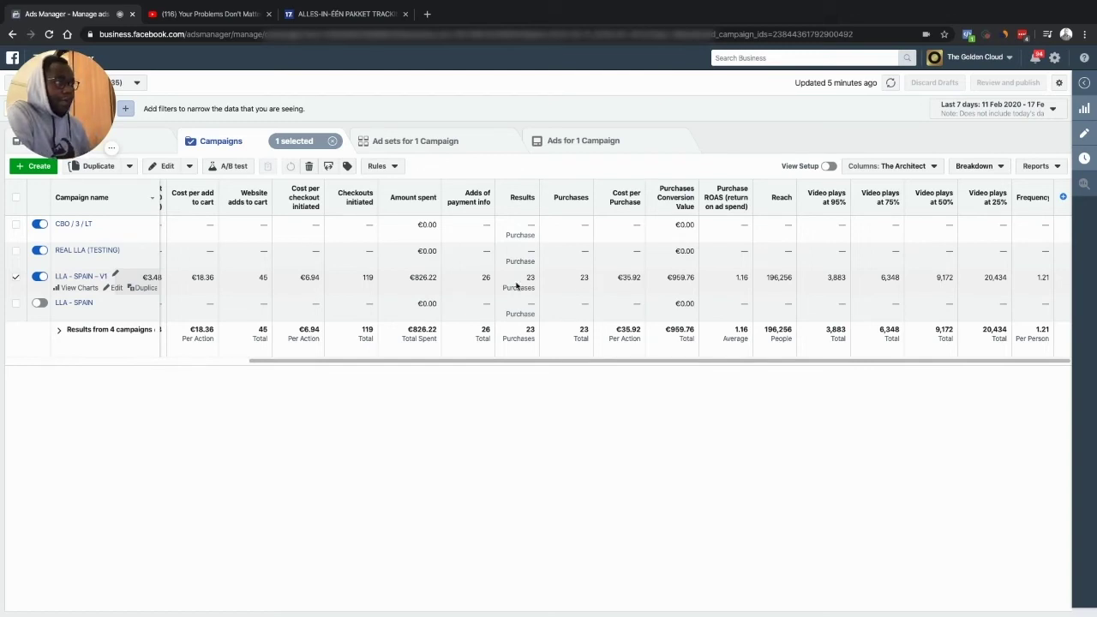
Step: Review the LLA - SPAIN - V1 campaign's amount spent, purchases, cost per purchase and purchases conversion value
drag(407, 280, 439, 278)
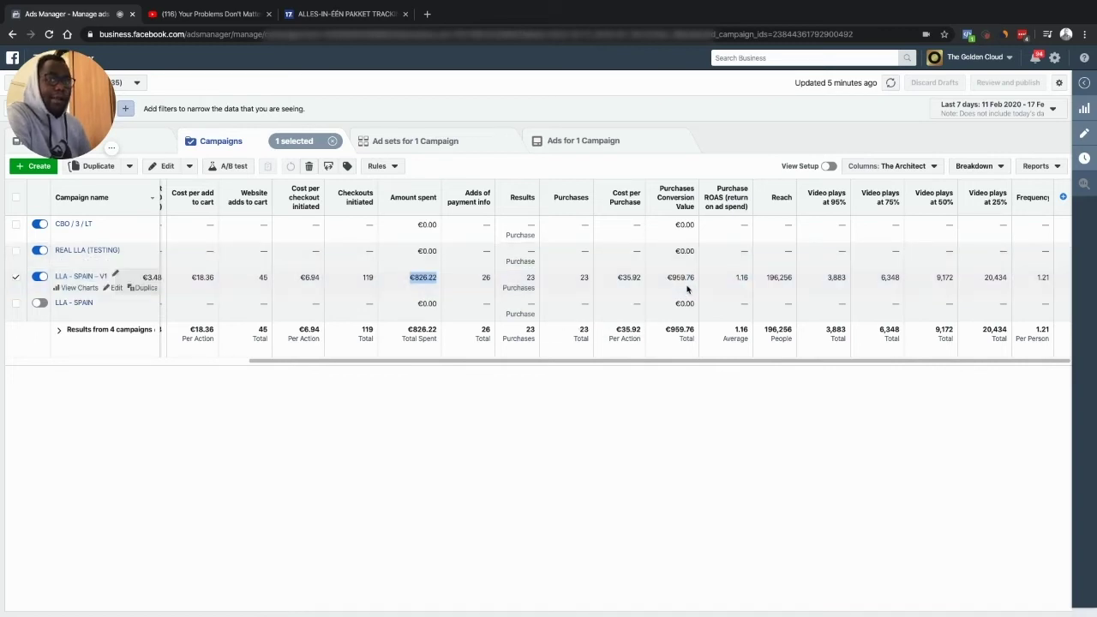
double_click(577, 279)
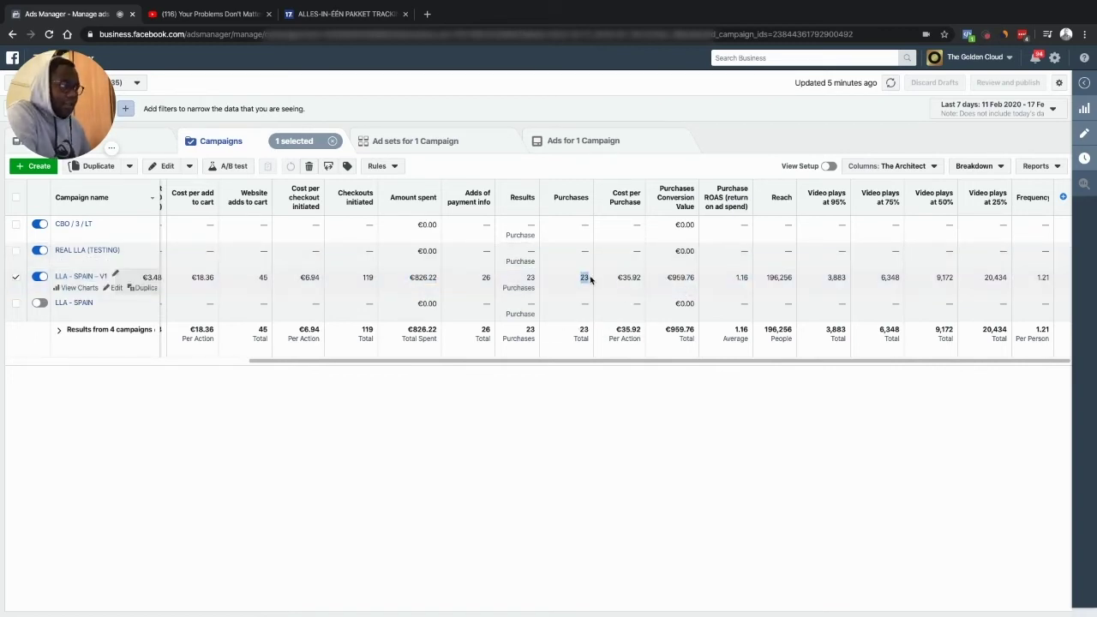
click(620, 277)
drag(619, 276, 640, 279)
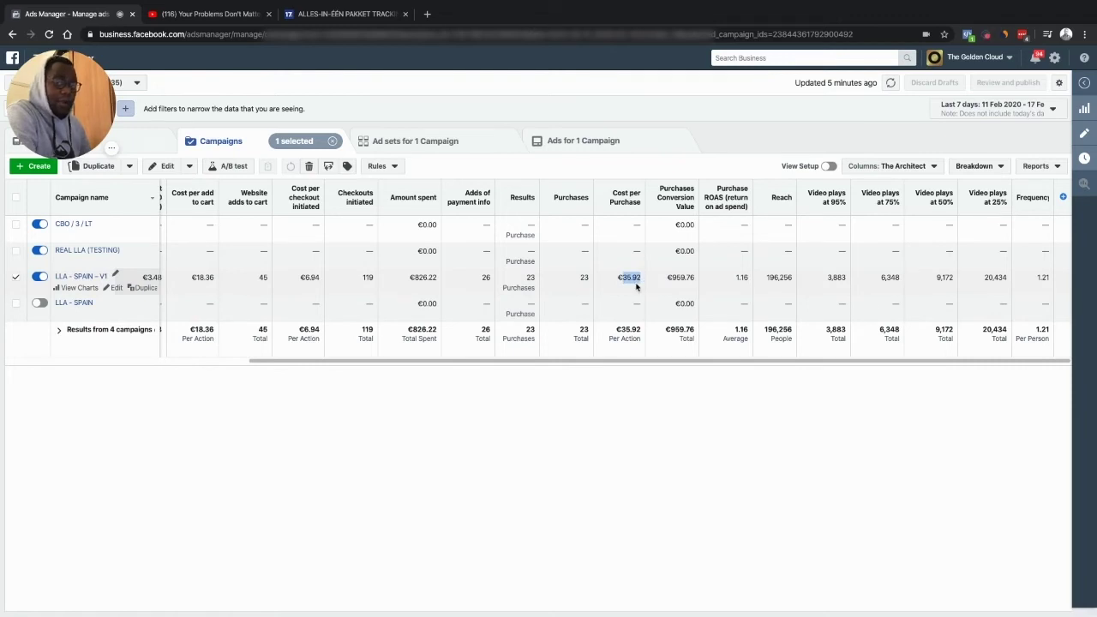
click(631, 291)
drag(668, 277, 689, 280)
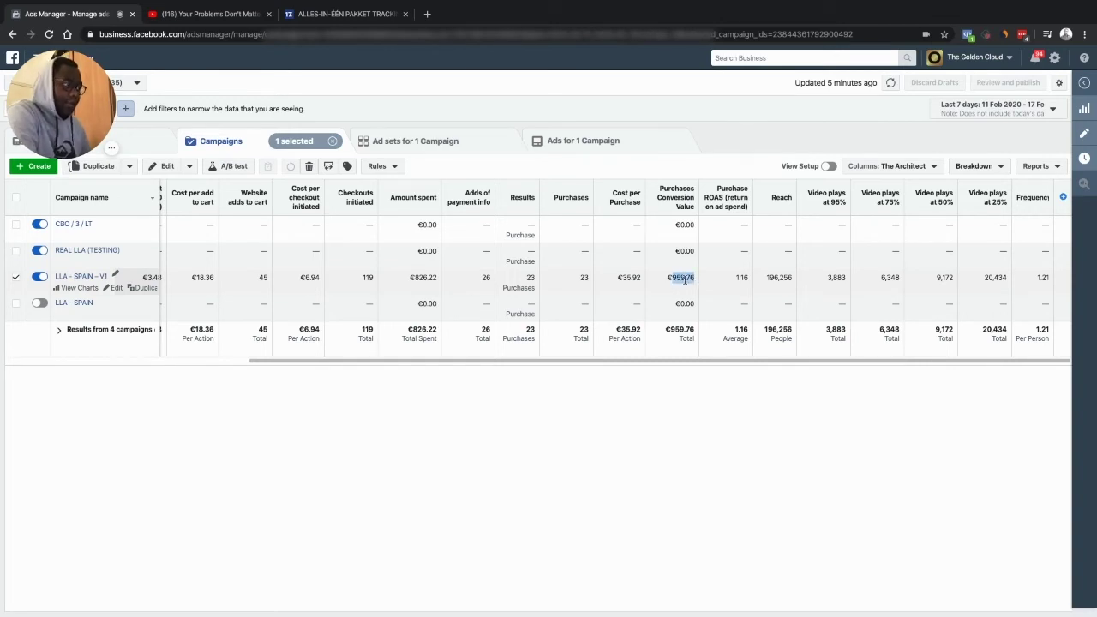
click(701, 430)
drag(619, 277, 639, 276)
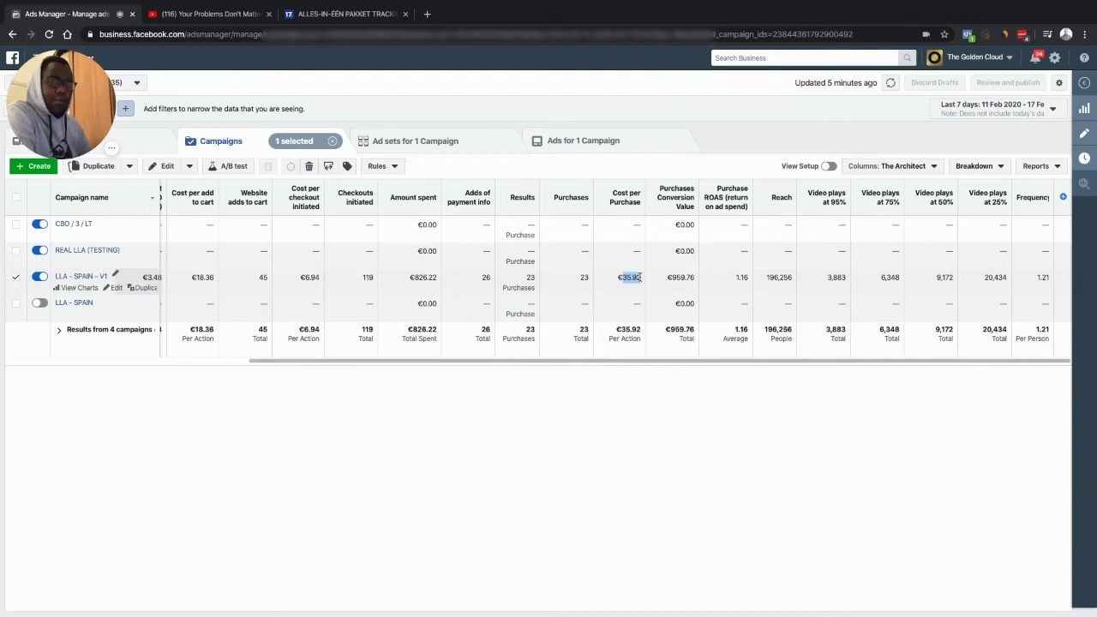
drag(638, 276, 643, 278)
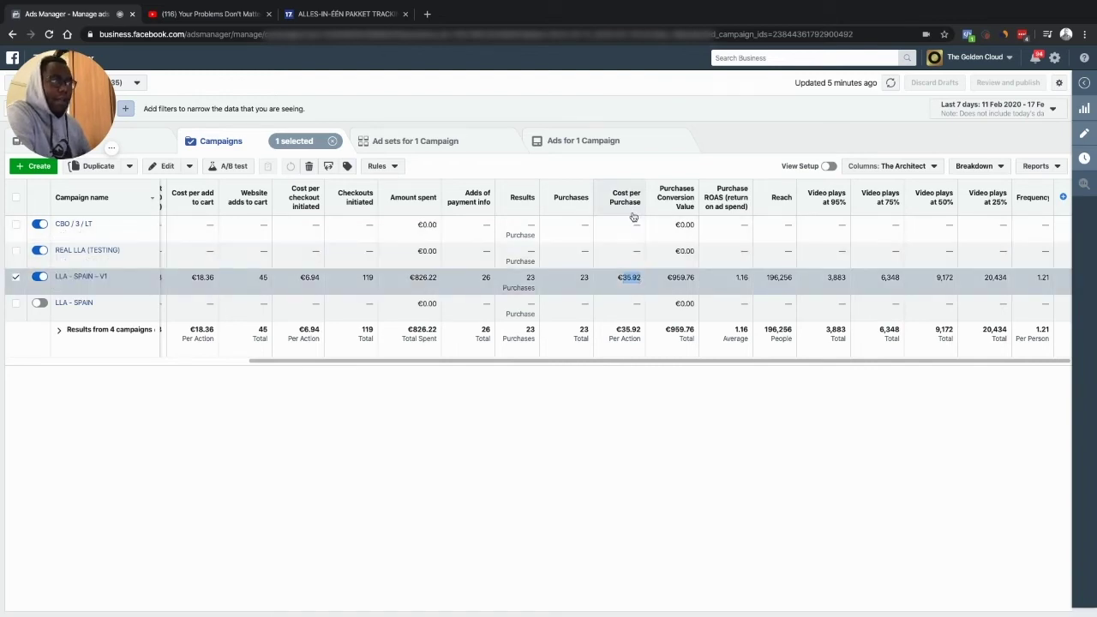
click(632, 279)
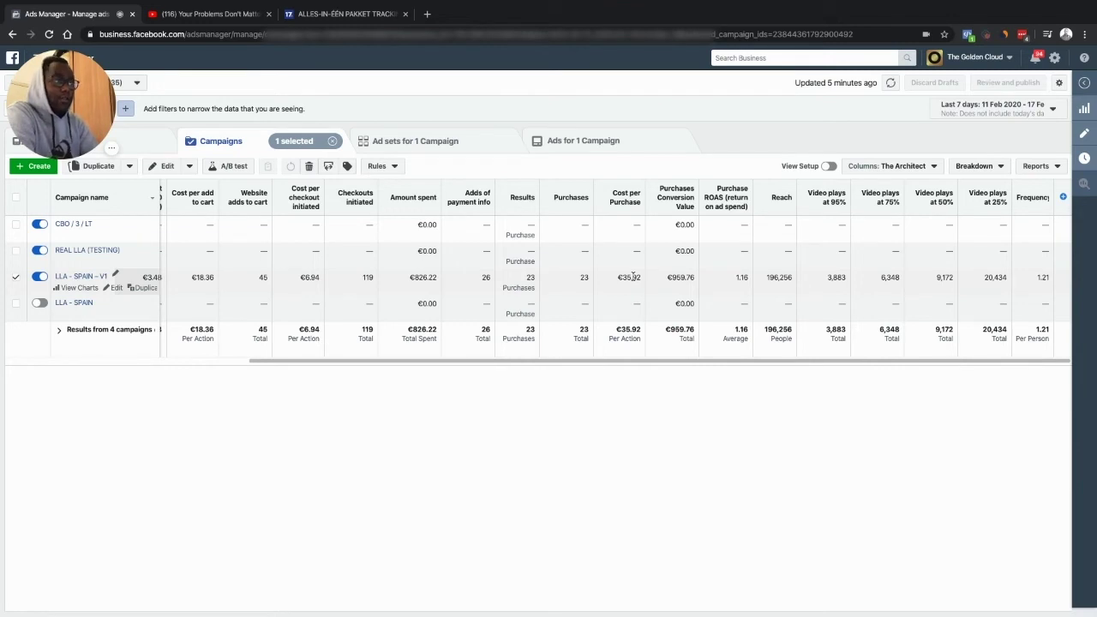
Step: Compare the number of purchases with the amount spent for the LLA - SPAIN - V1 campaign
double_click(584, 278)
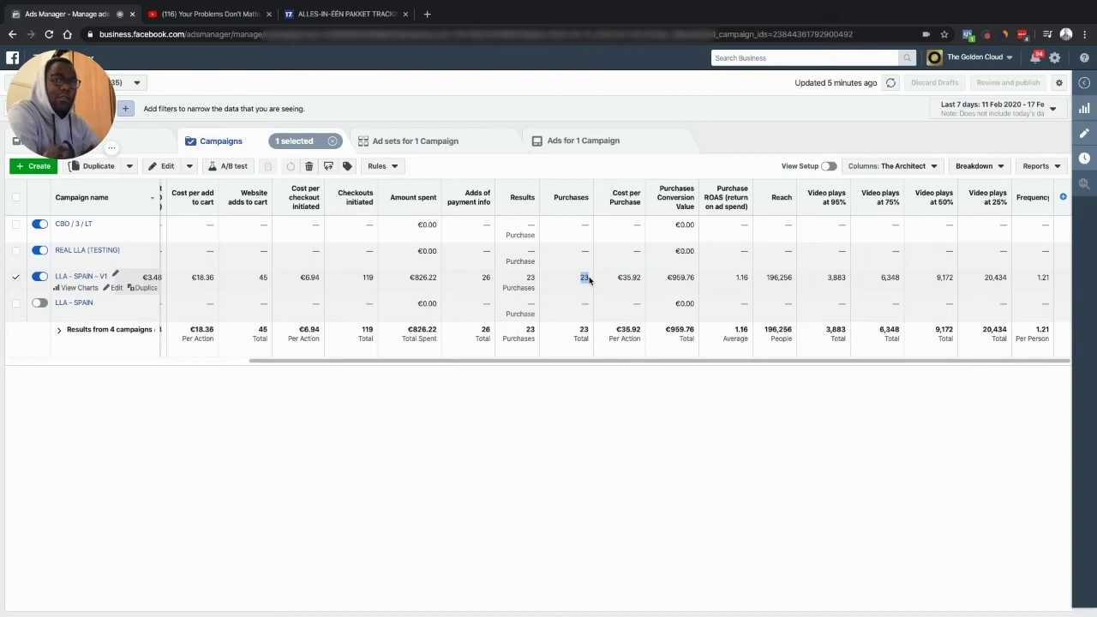
click(581, 279)
mouse_move(578, 278)
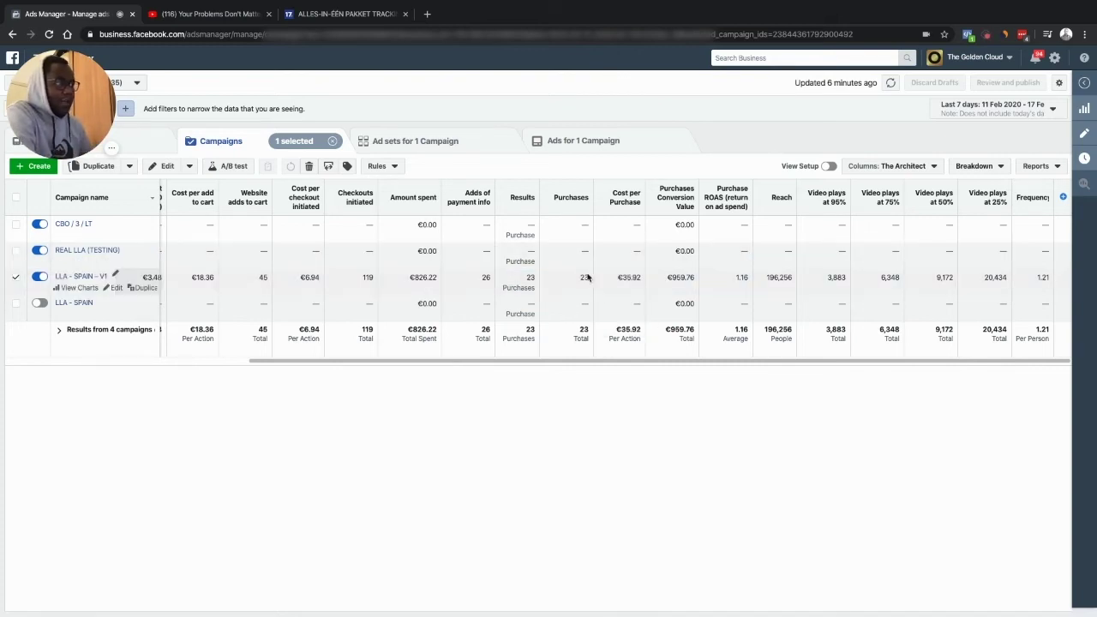
double_click(582, 278)
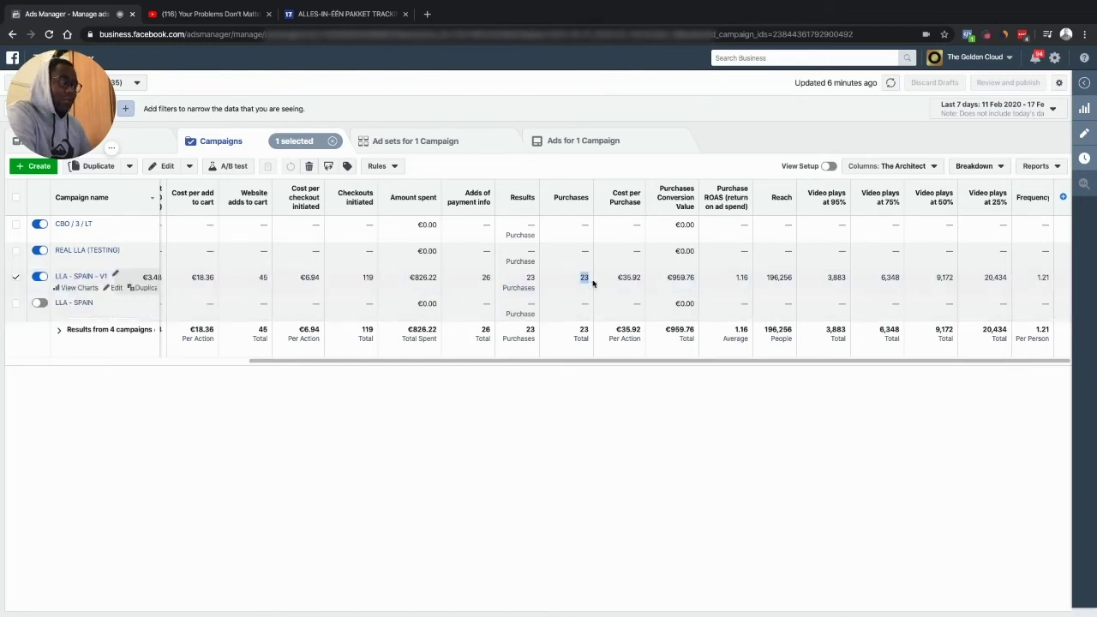
click(569, 288)
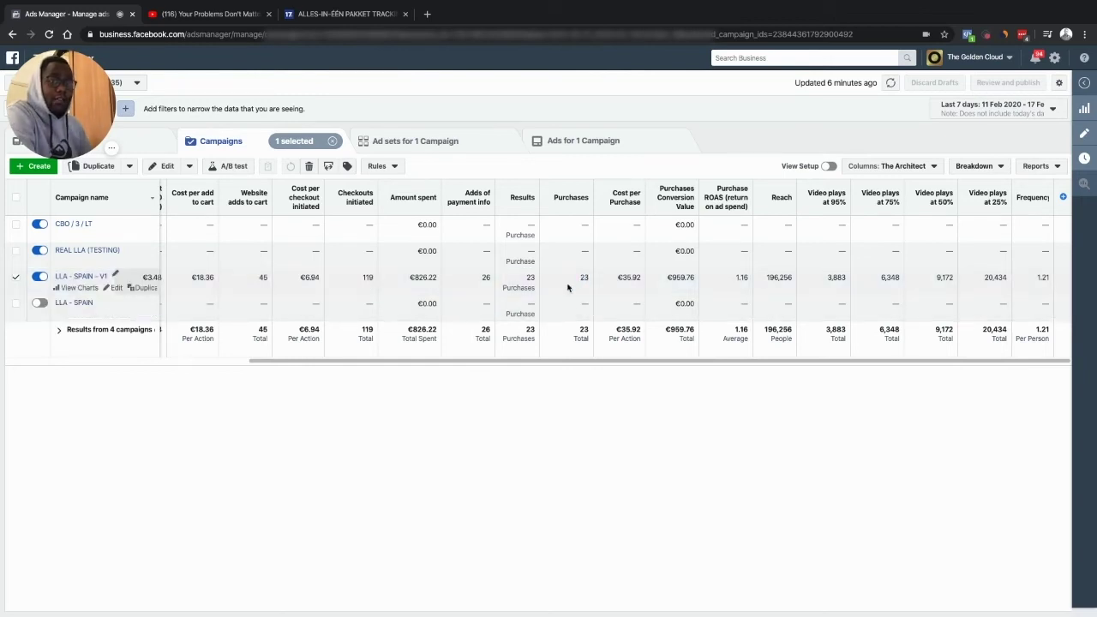
drag(410, 277, 437, 280)
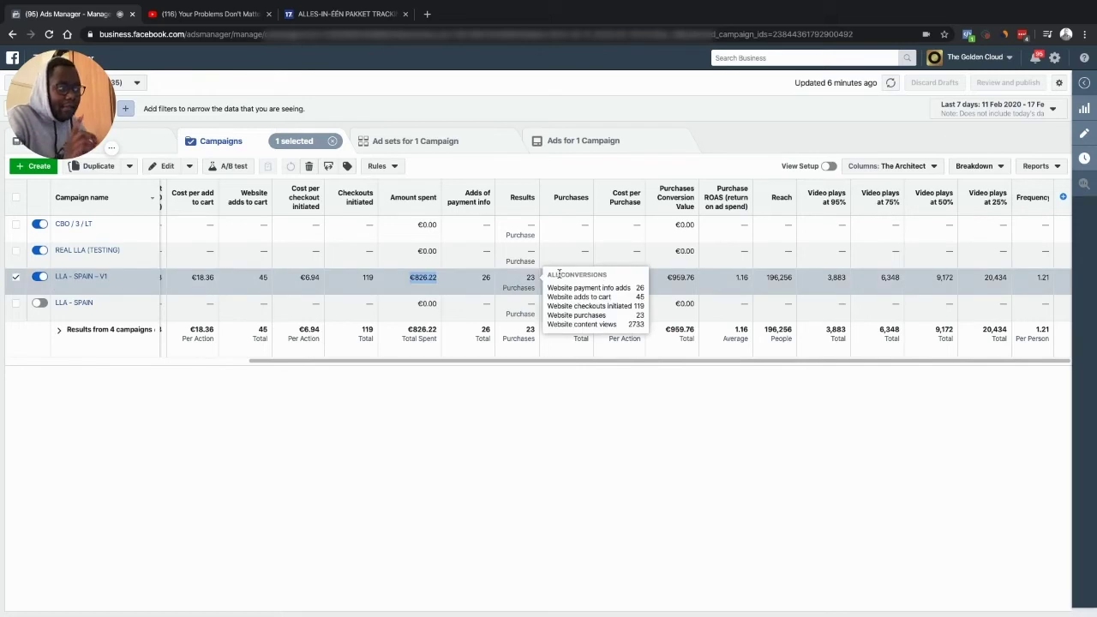
drag(577, 279, 591, 283)
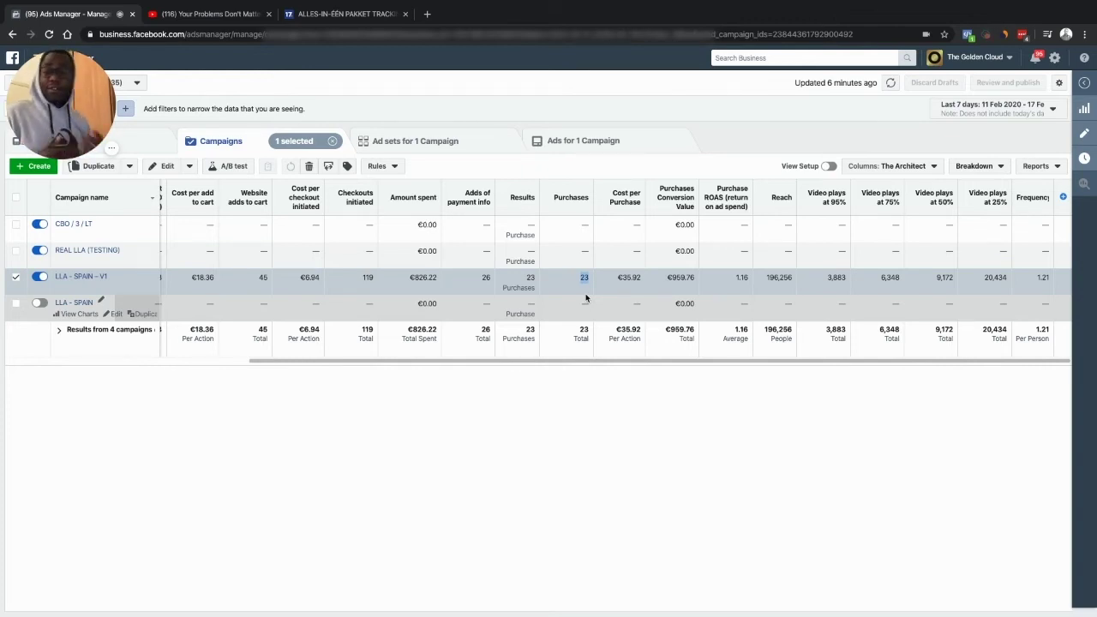
double_click(426, 279)
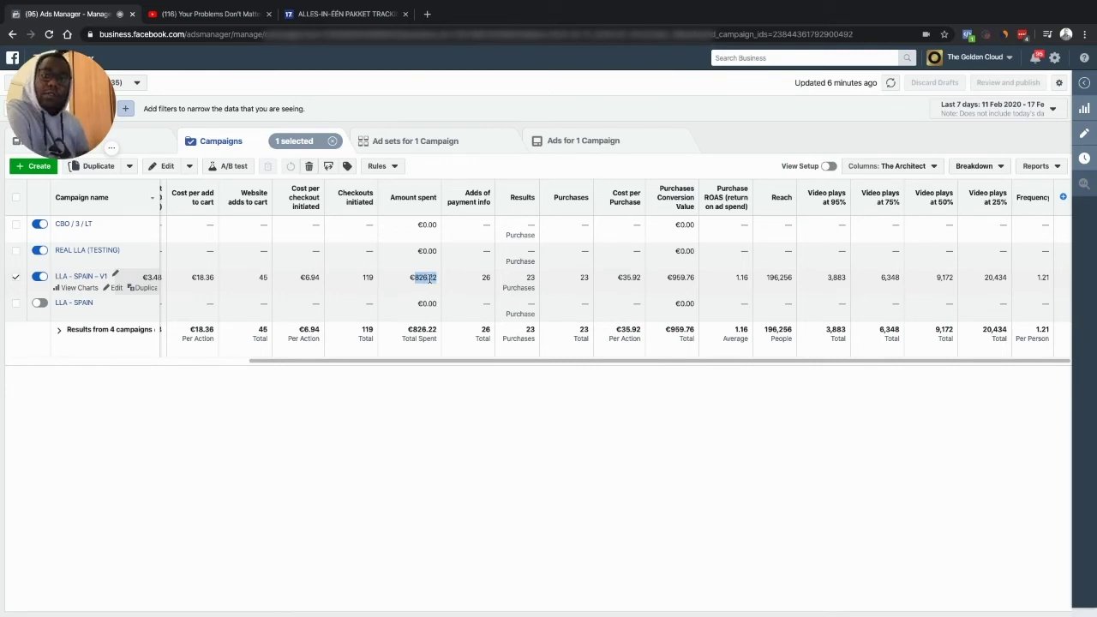
click(430, 279)
Step: Check the LLA - SPAIN - V1 campaign's conversion breakdown, then compare its conversion value, purchases and cost per purchase
mouse_move(528, 278)
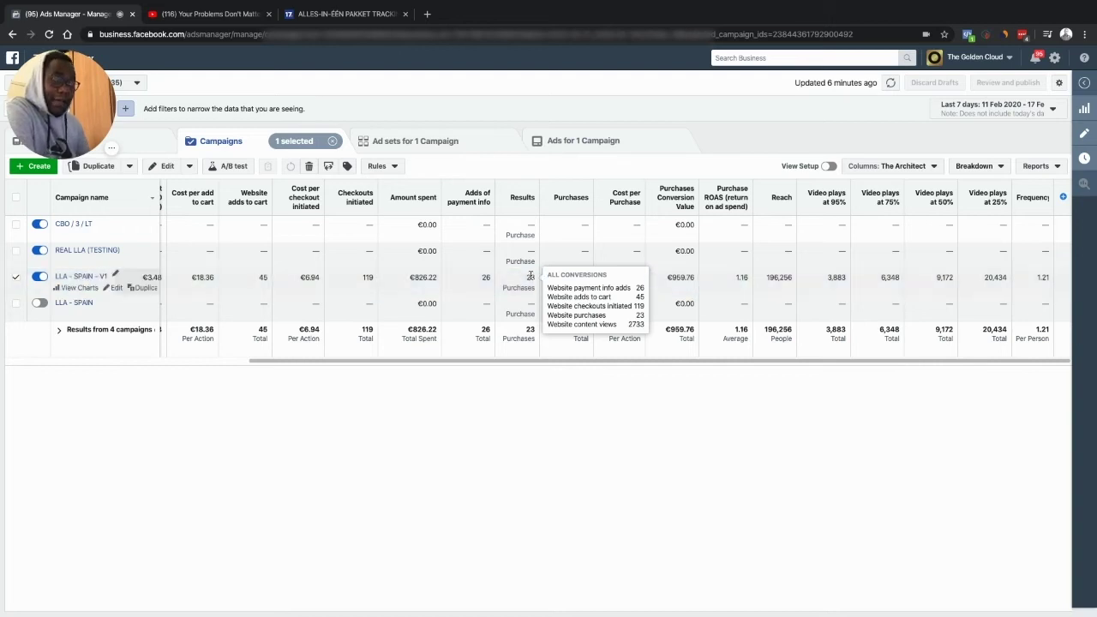
drag(668, 277, 690, 276)
click(690, 277)
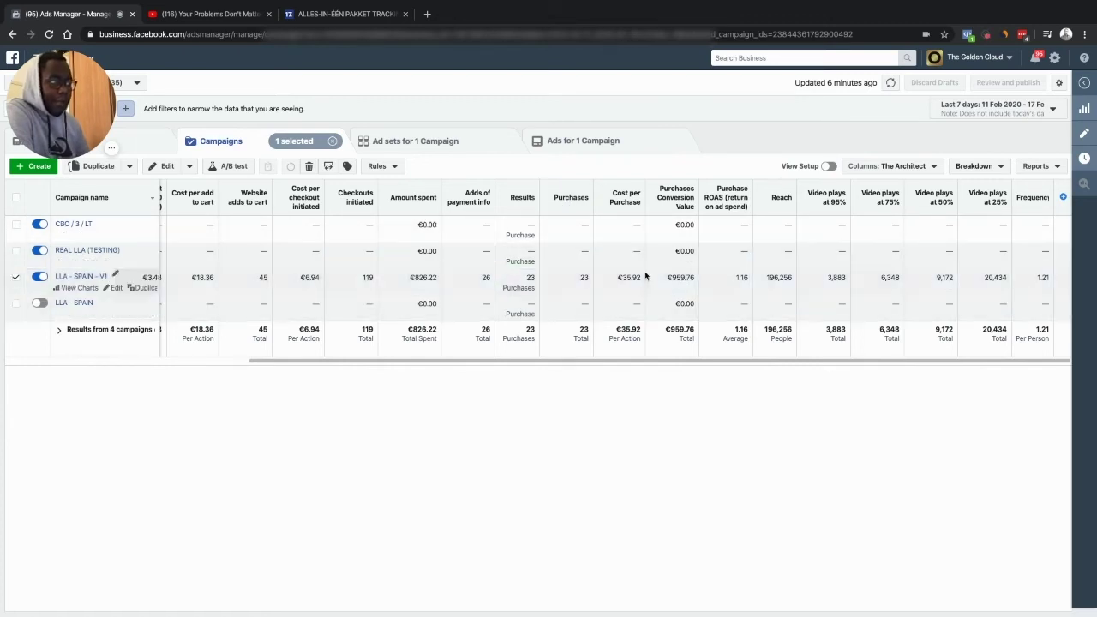
double_click(584, 277)
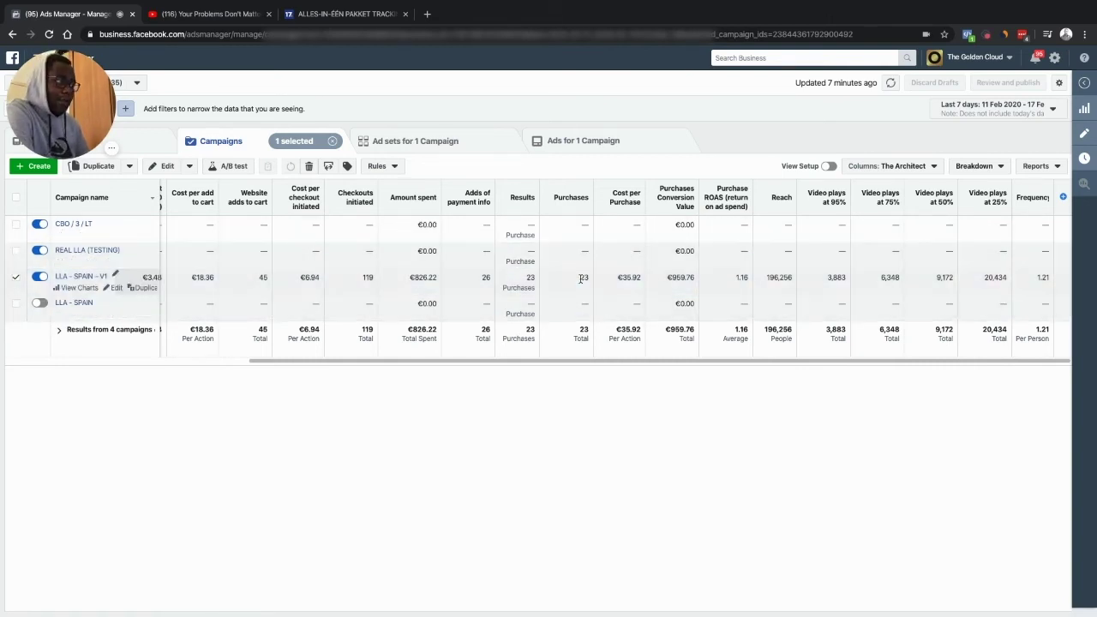
click(583, 291)
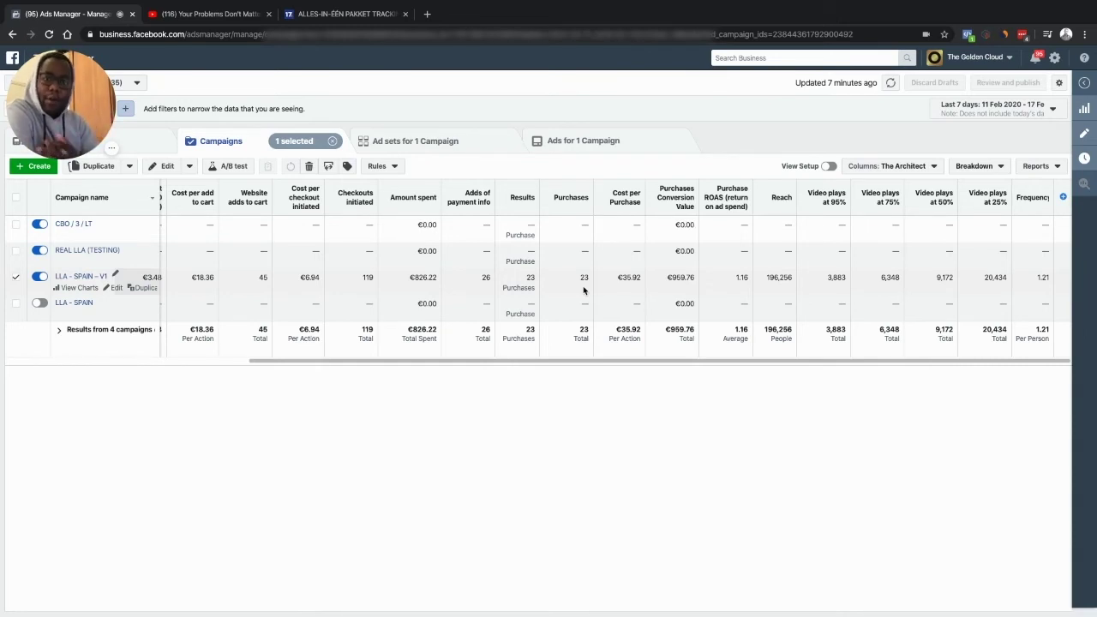
drag(616, 277, 642, 278)
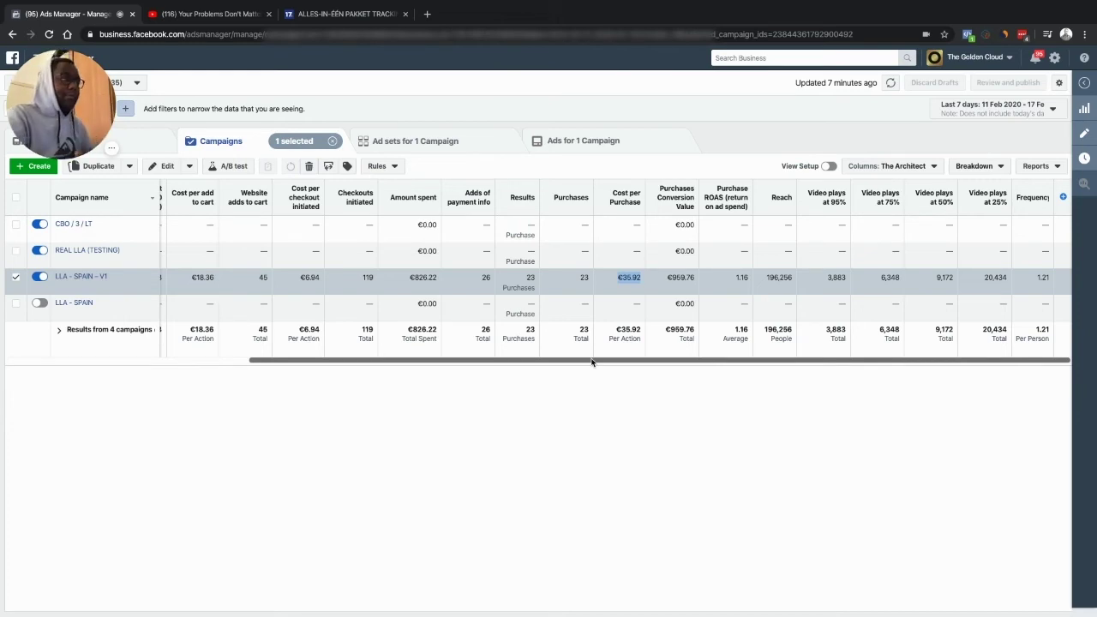
click(582, 277)
double_click(582, 278)
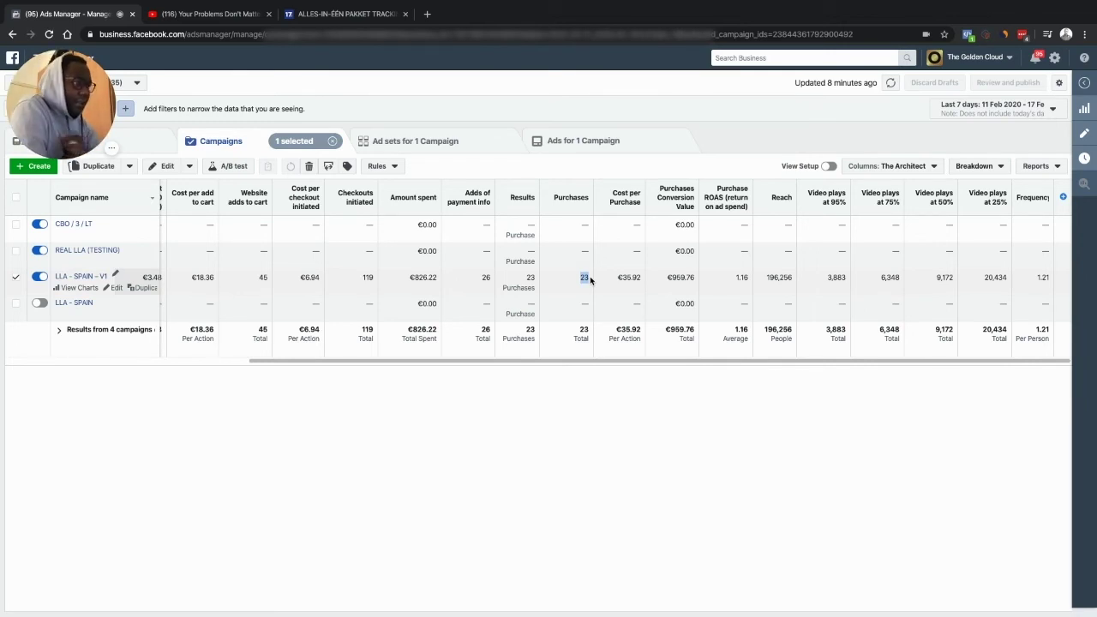
click(590, 280)
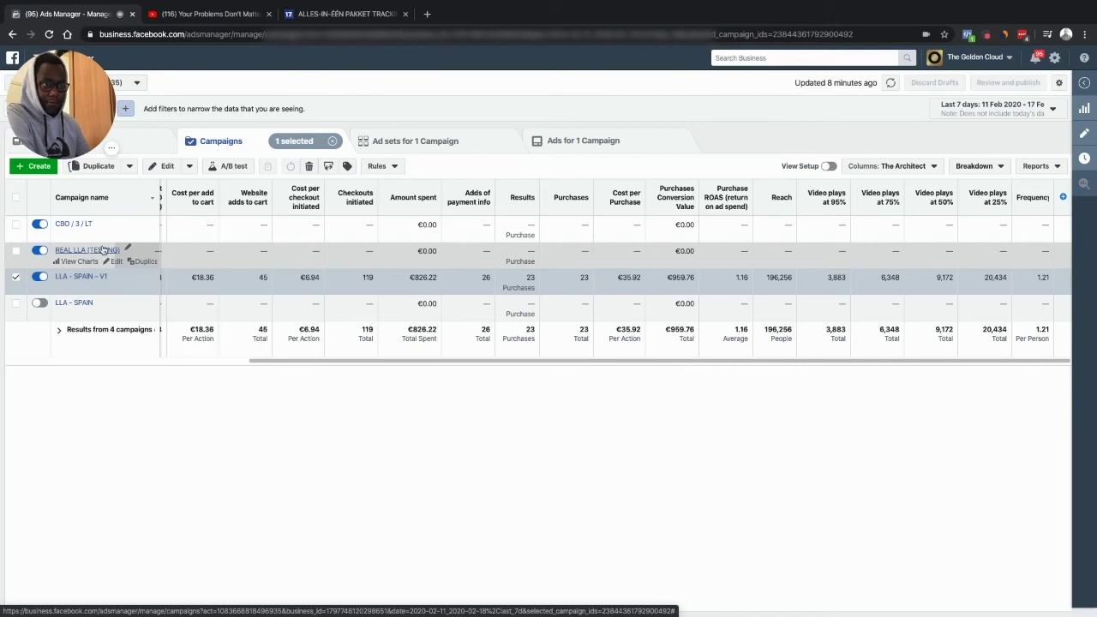
Step: Deselect the LLA - SPAIN - V1 campaign, view the REAL LLA (TESTING) campaign's ad sets and return to the full campaign list
click(15, 279)
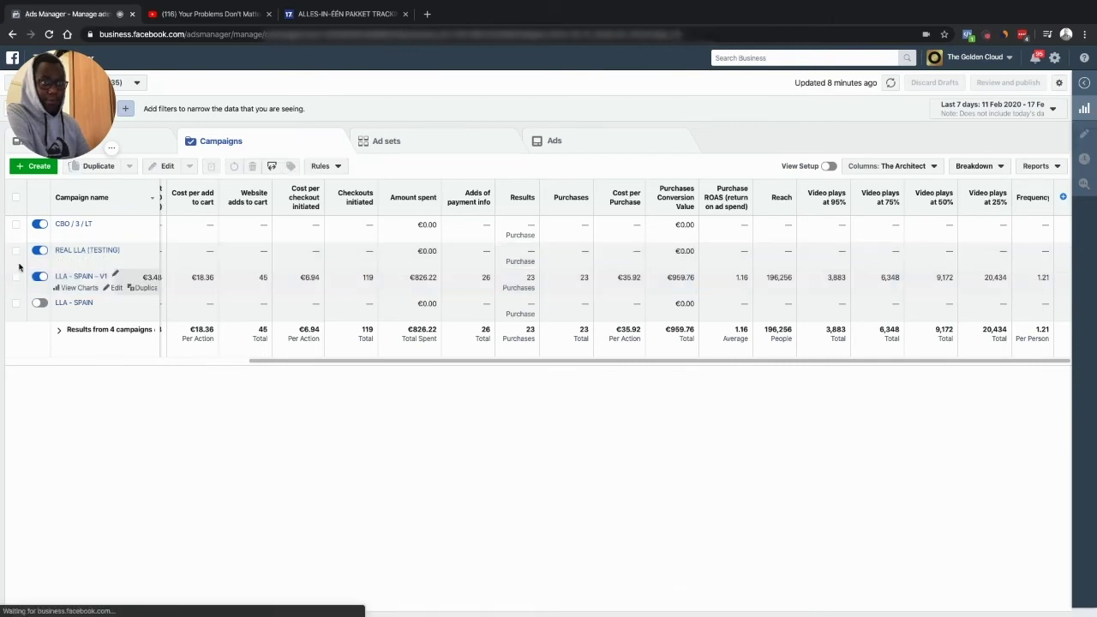
click(63, 251)
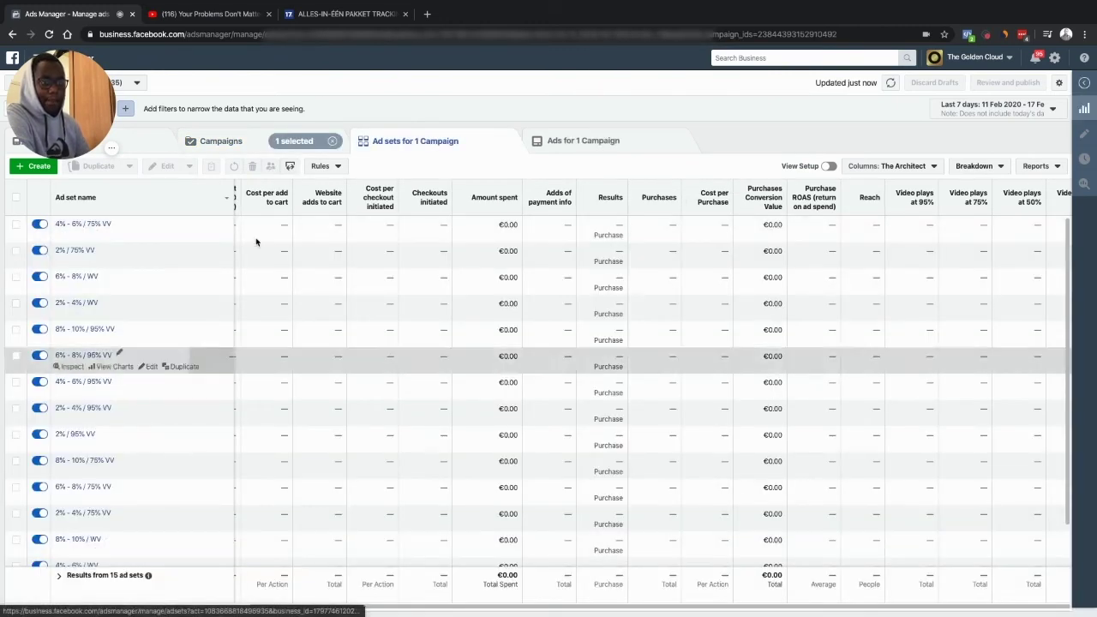
click(238, 144)
click(94, 255)
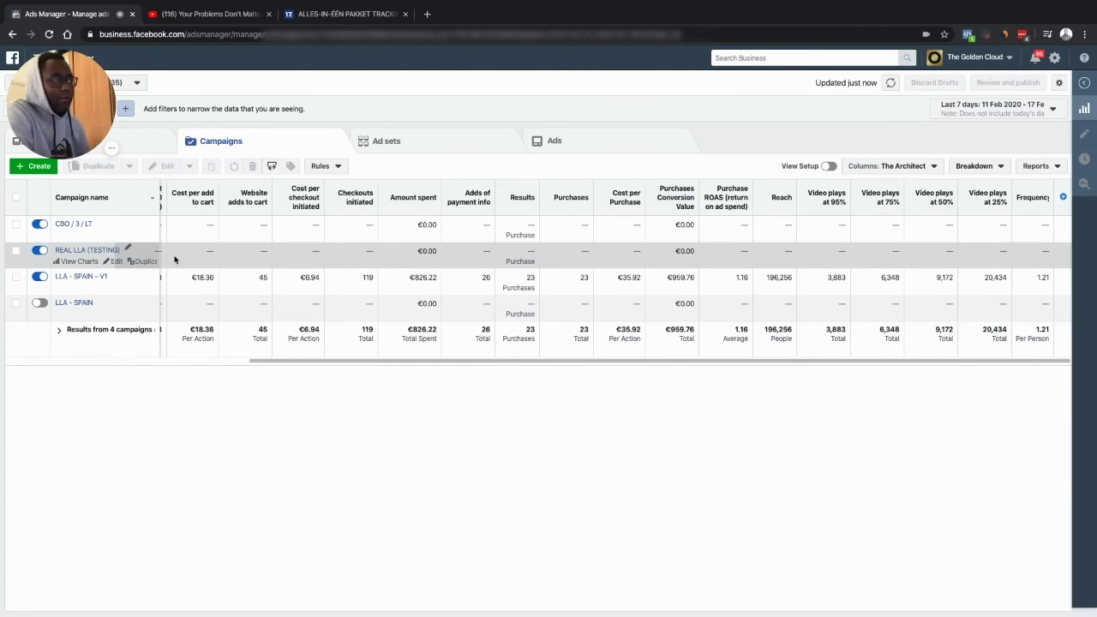
Step: Set the reporting period to Today (18 Feb 2020) and refresh the campaign data
click(999, 111)
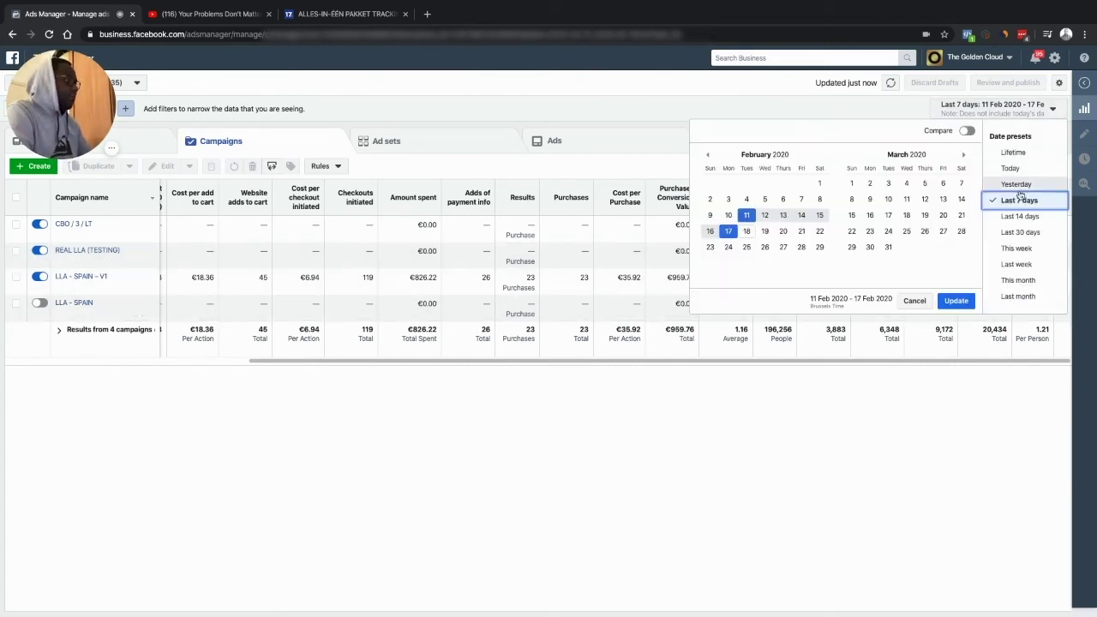
click(1016, 169)
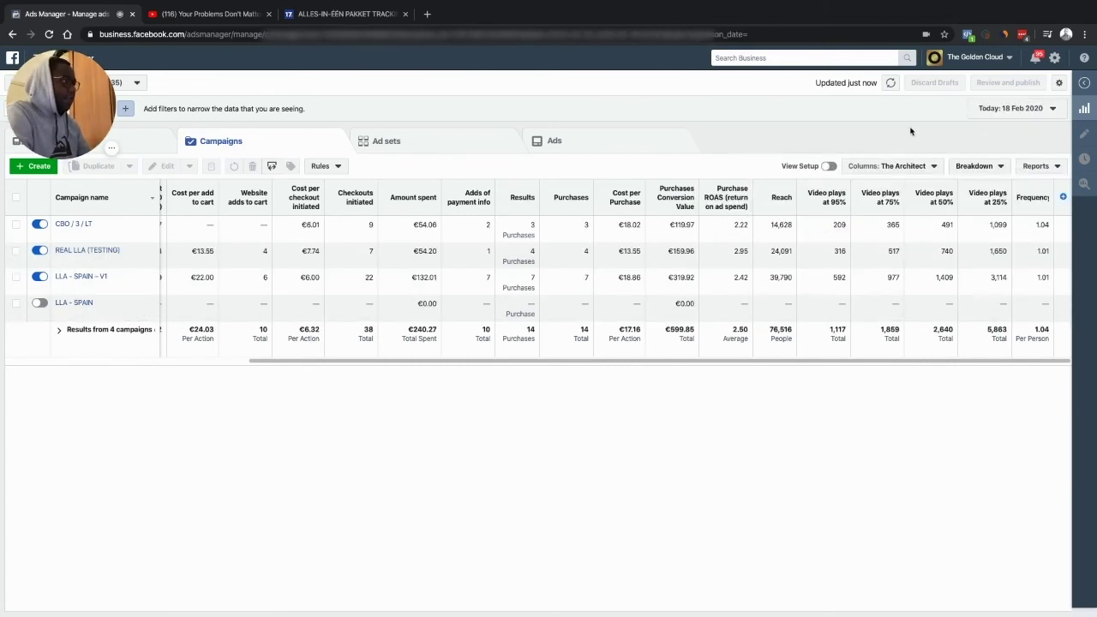
click(891, 82)
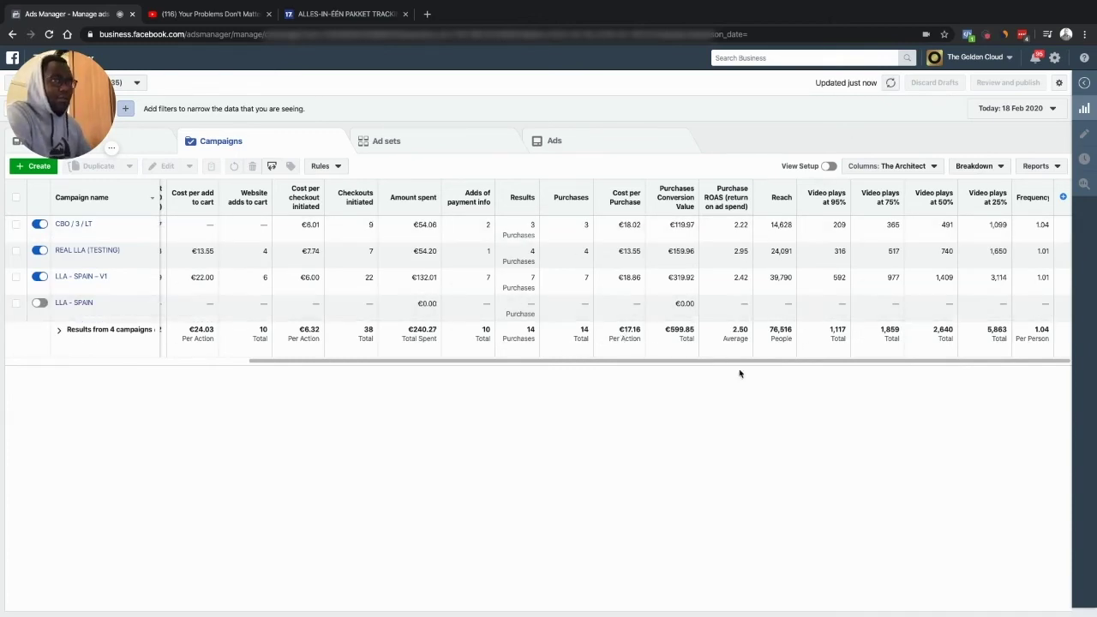
Step: Check the overall cost per purchase and average purchase ROAS across all campaigns for 18 Feb 2020
drag(619, 330, 641, 352)
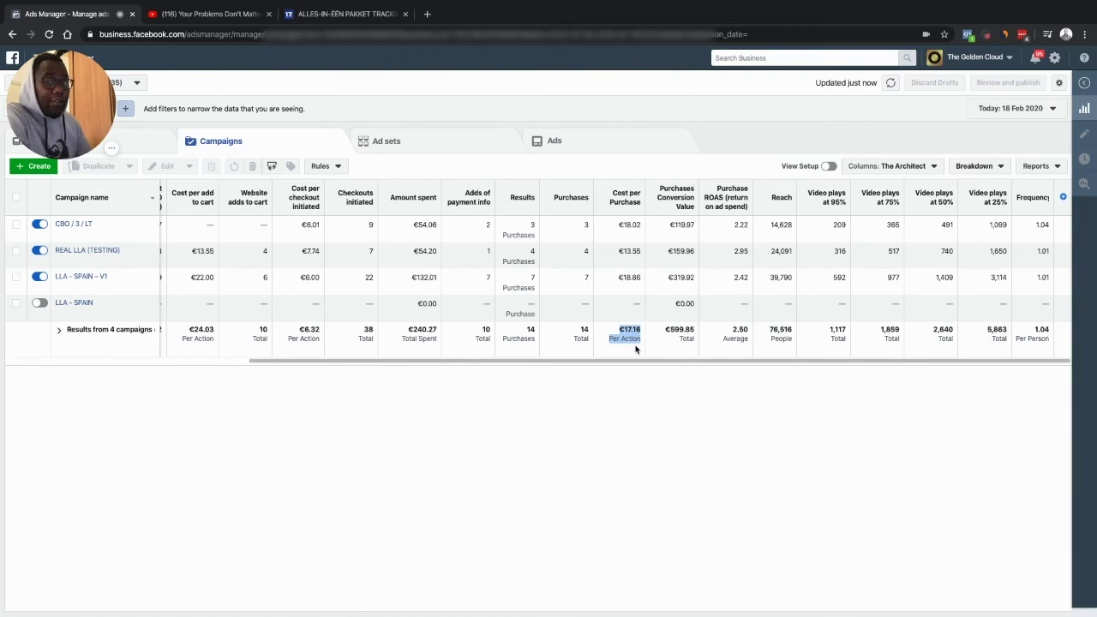
click(636, 345)
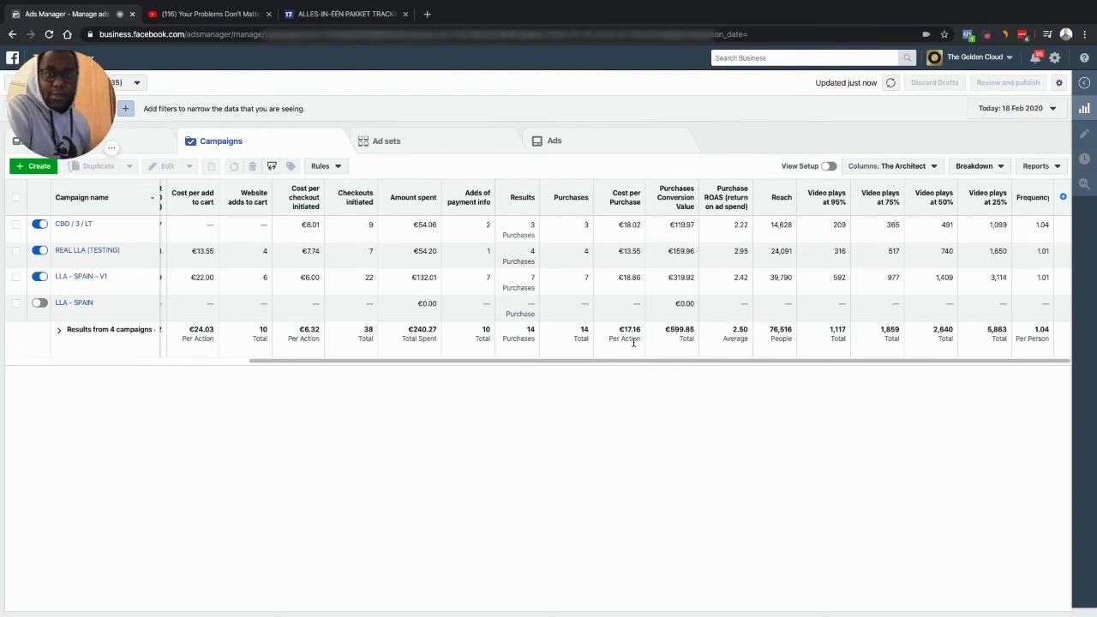
mouse_move(726, 330)
mouse_down()
mouse_move(752, 334)
mouse_move(735, 341)
mouse_up()
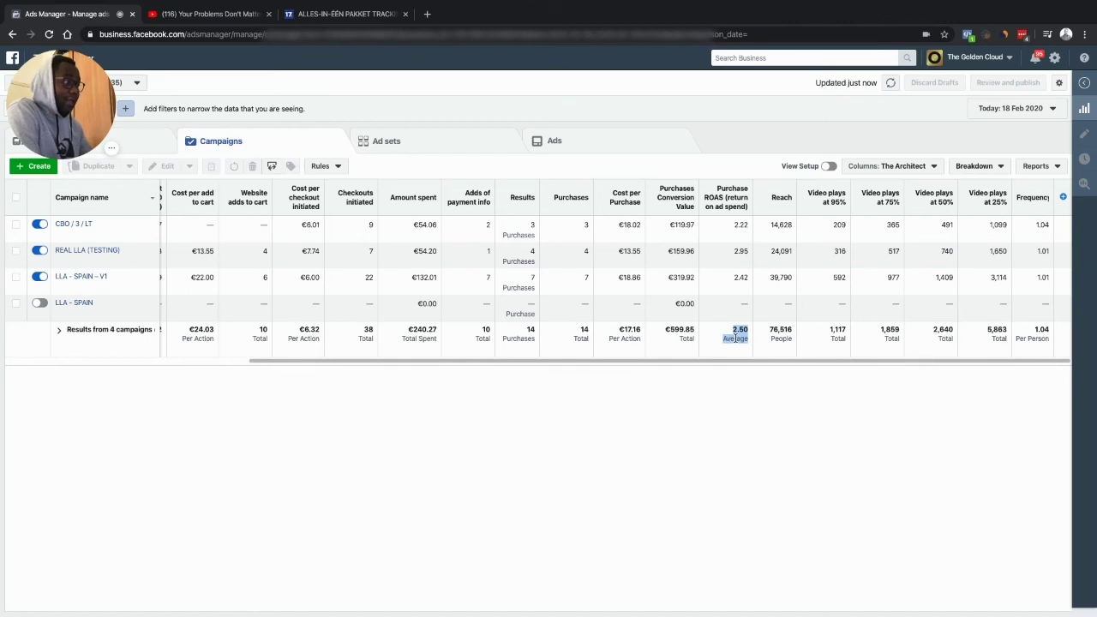
click(735, 331)
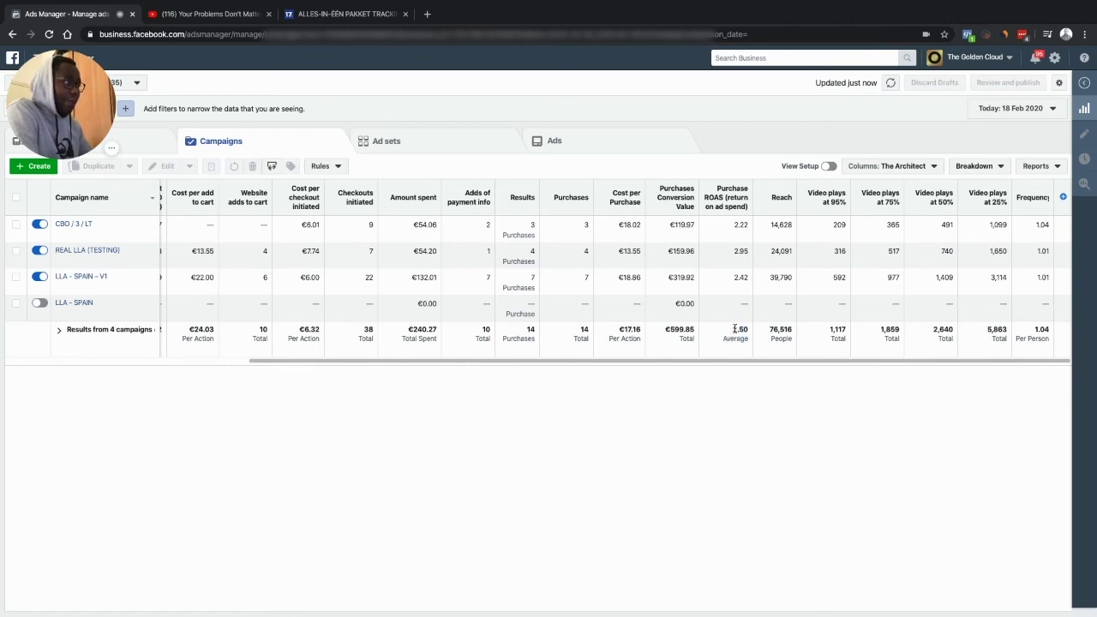
Step: Check the total amount spent and the average purchase ROAS in the summary row for all campaigns
drag(419, 333, 428, 334)
click(431, 341)
click(428, 338)
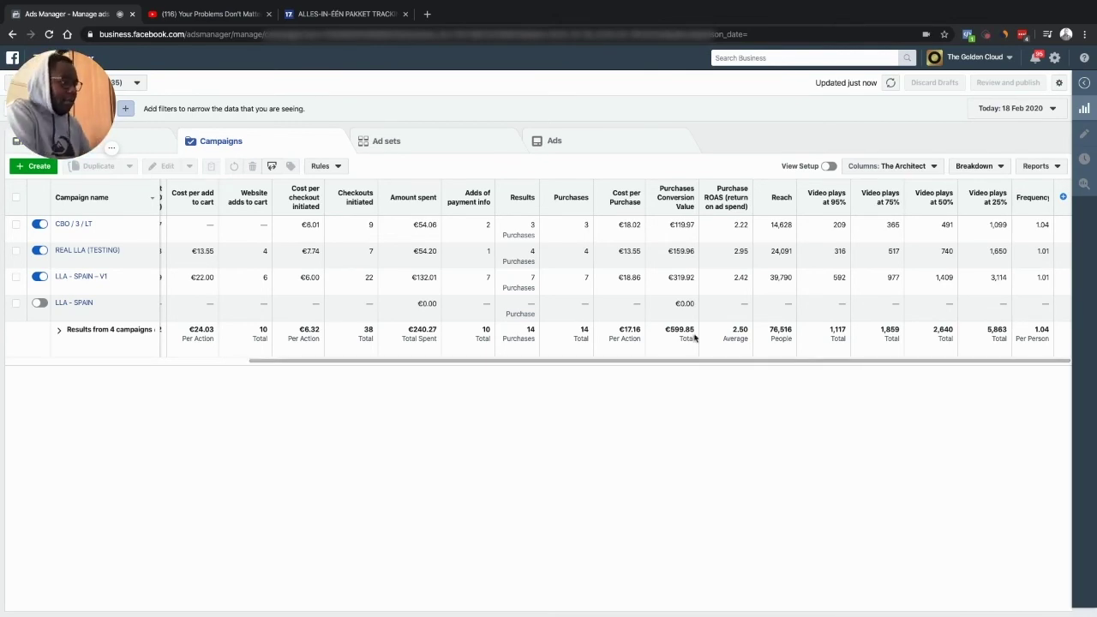
double_click(738, 331)
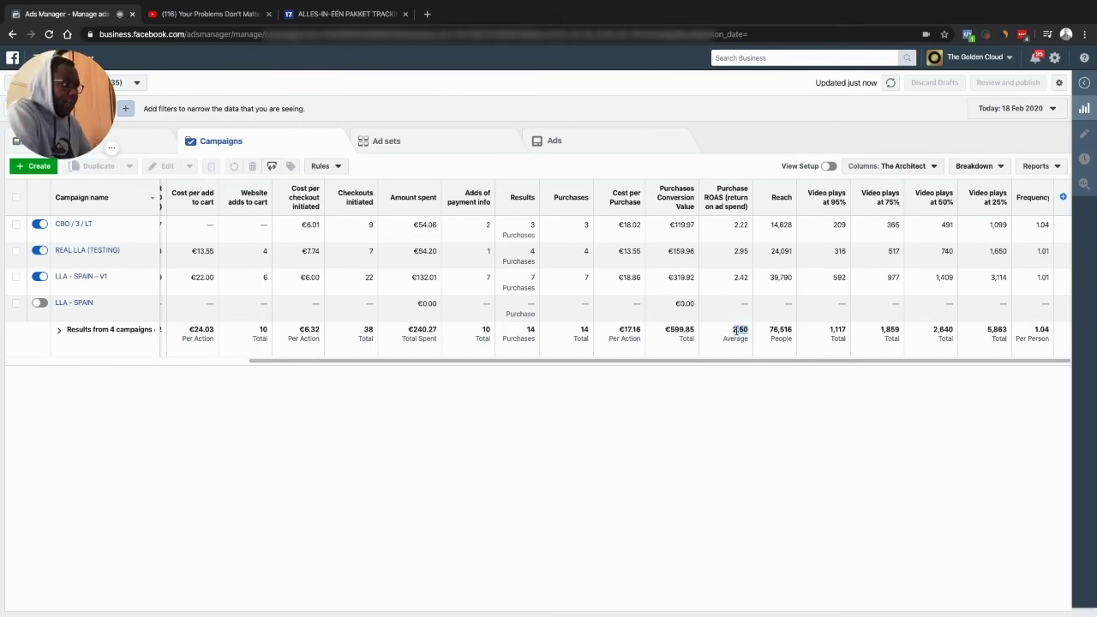
click(741, 330)
double_click(740, 330)
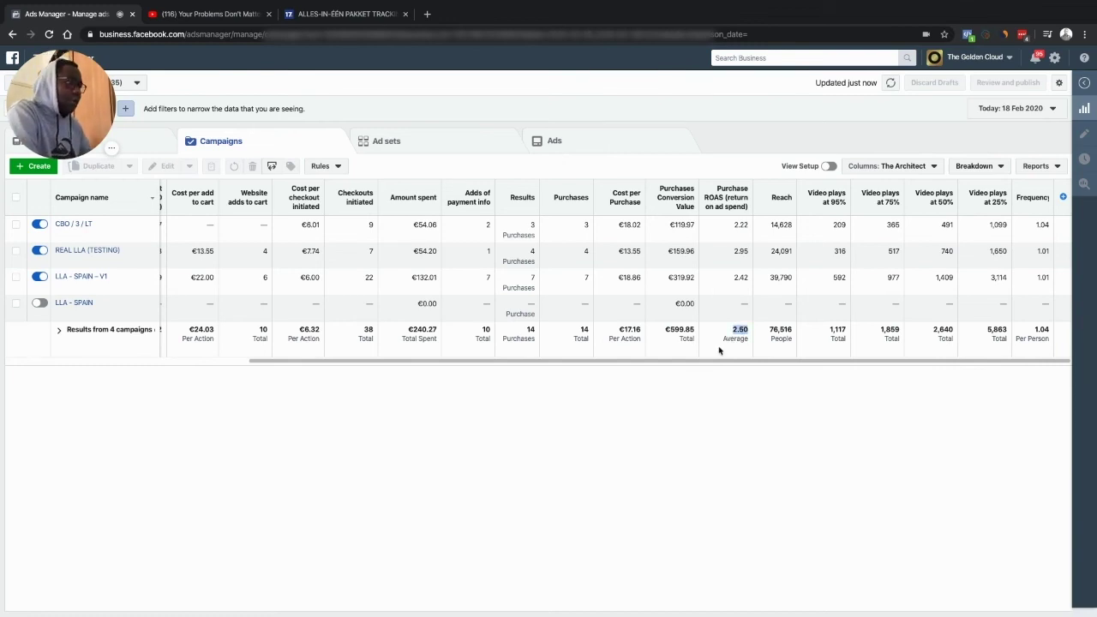
click(791, 452)
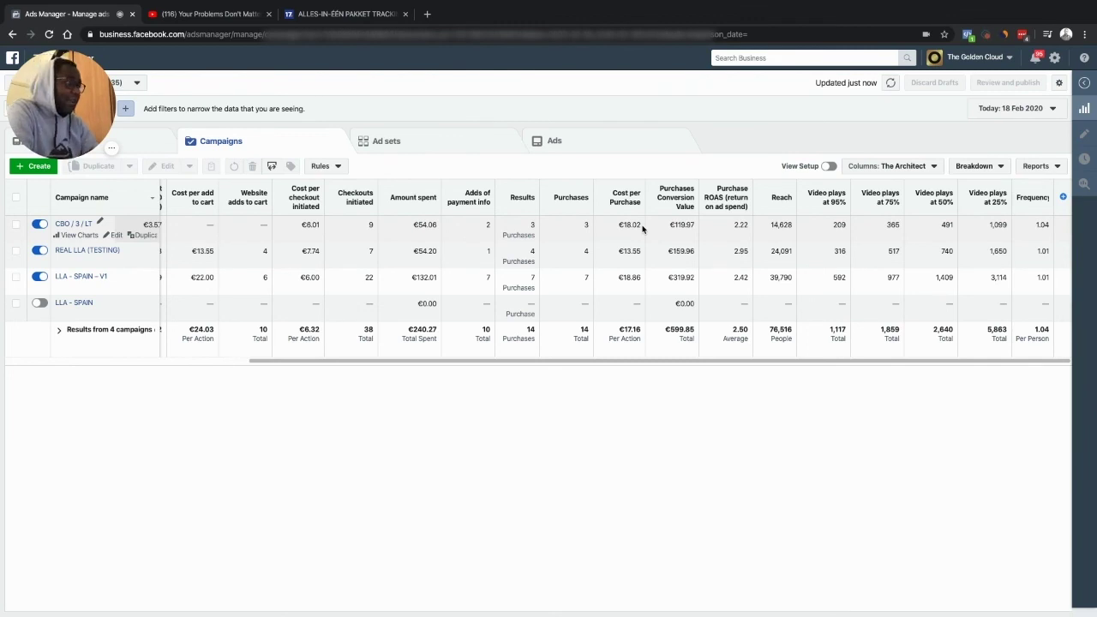
Step: Refresh the campaign data and review the updated spend, cost per purchase and purchase ROAS of every campaign
click(890, 84)
click(890, 84)
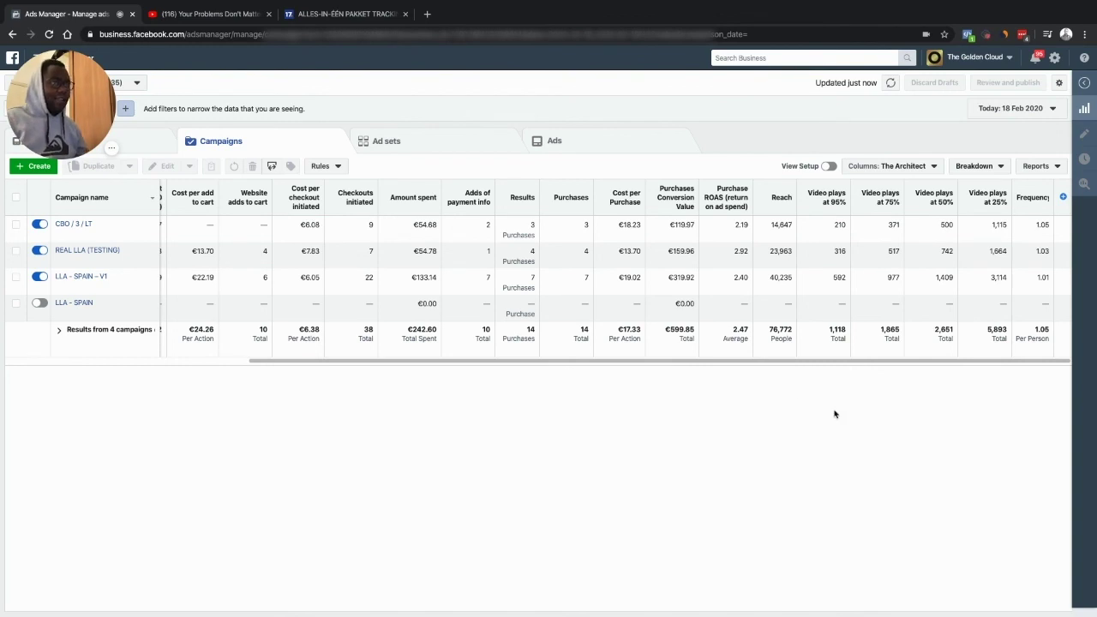
click(885, 83)
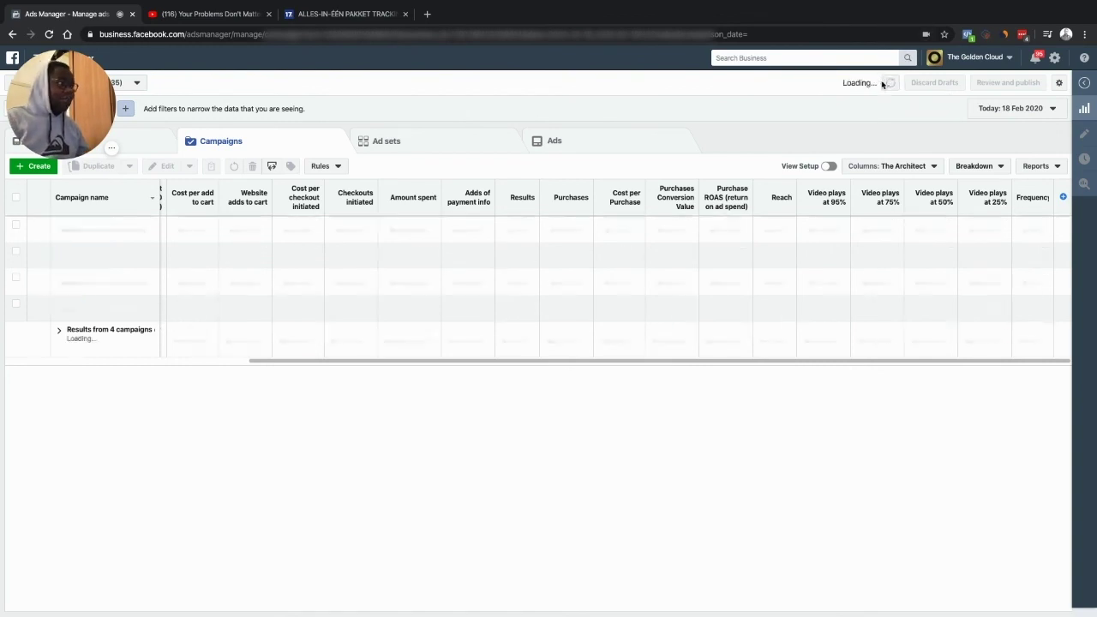
scroll(690, 250, left, 5)
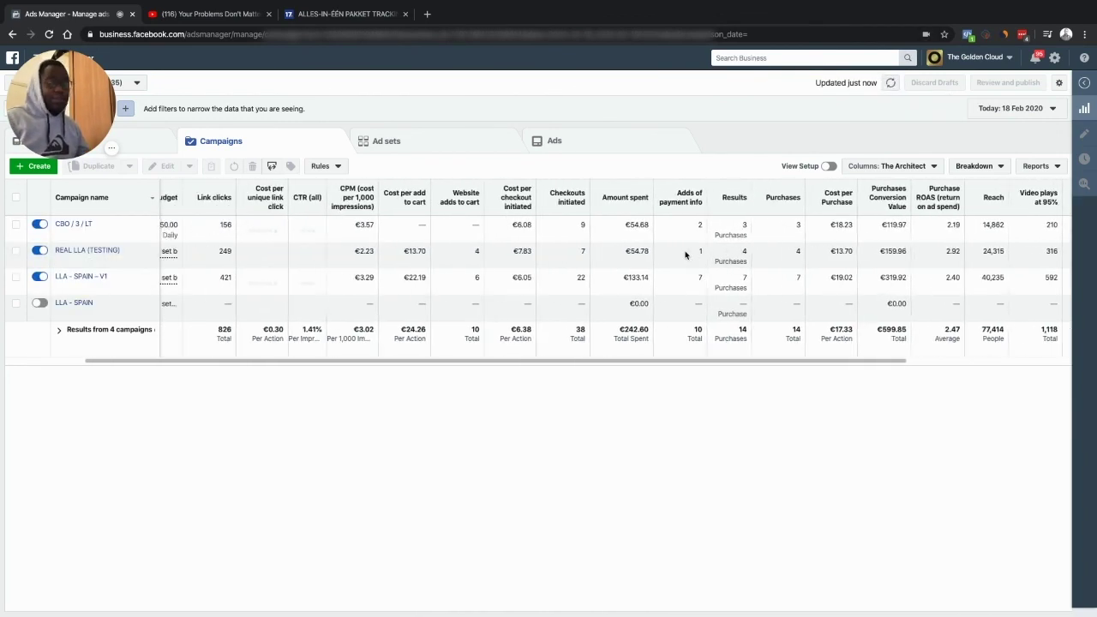
scroll(686, 254, right, 5)
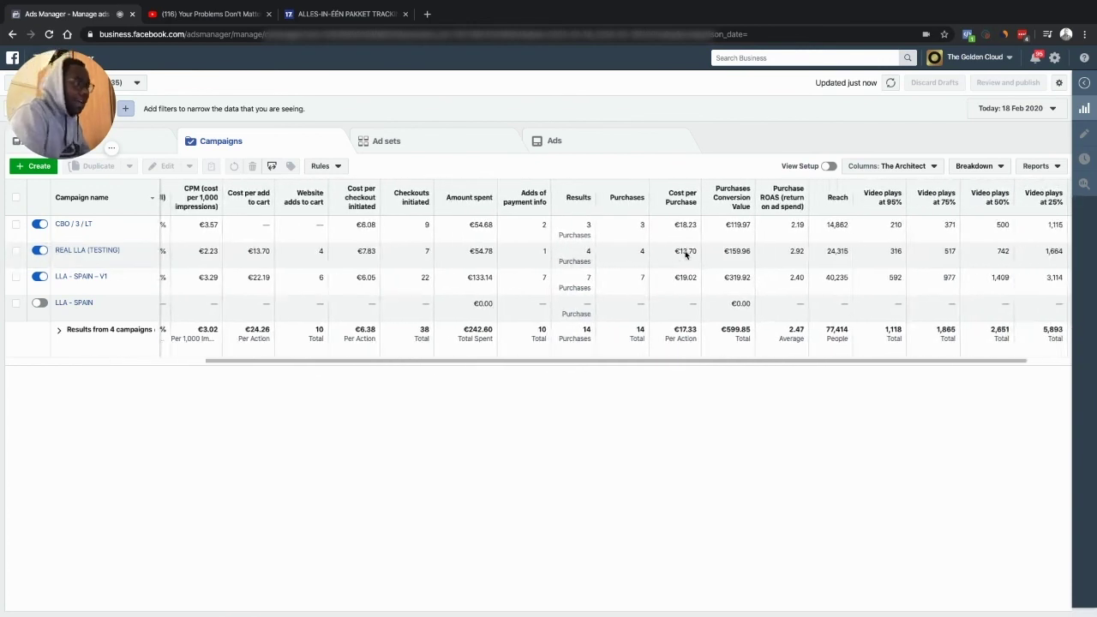
scroll(685, 254, right, 1)
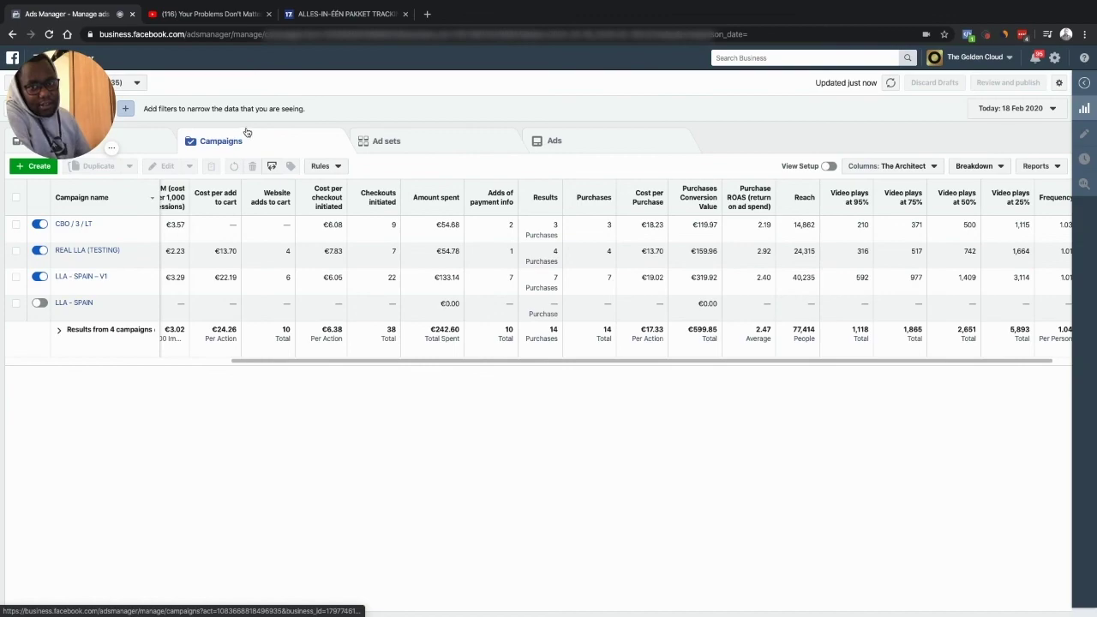
click(246, 171)
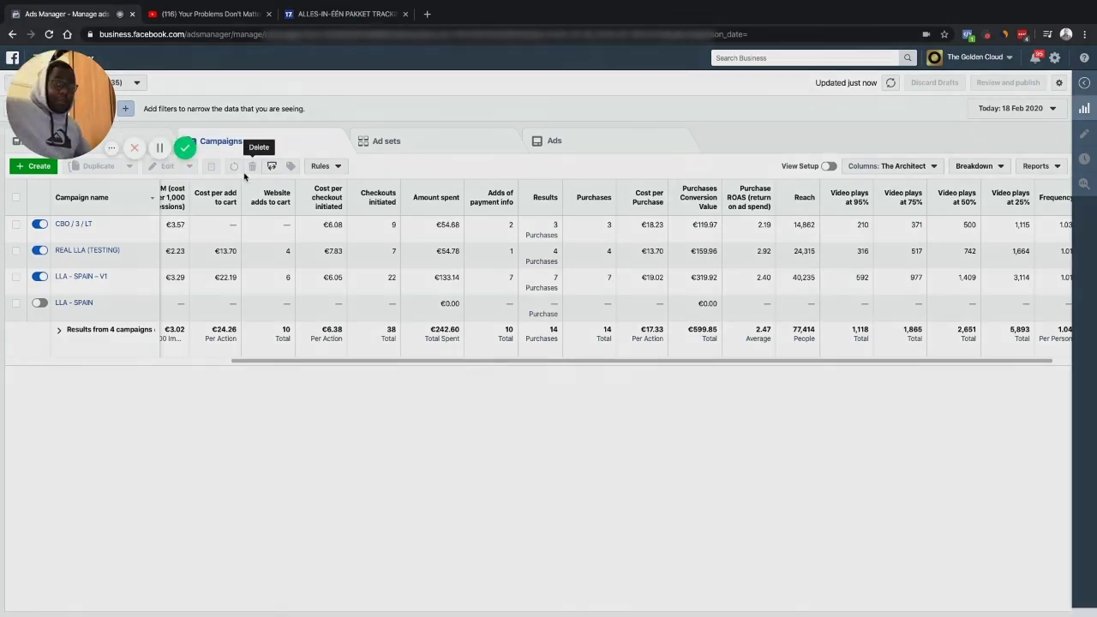